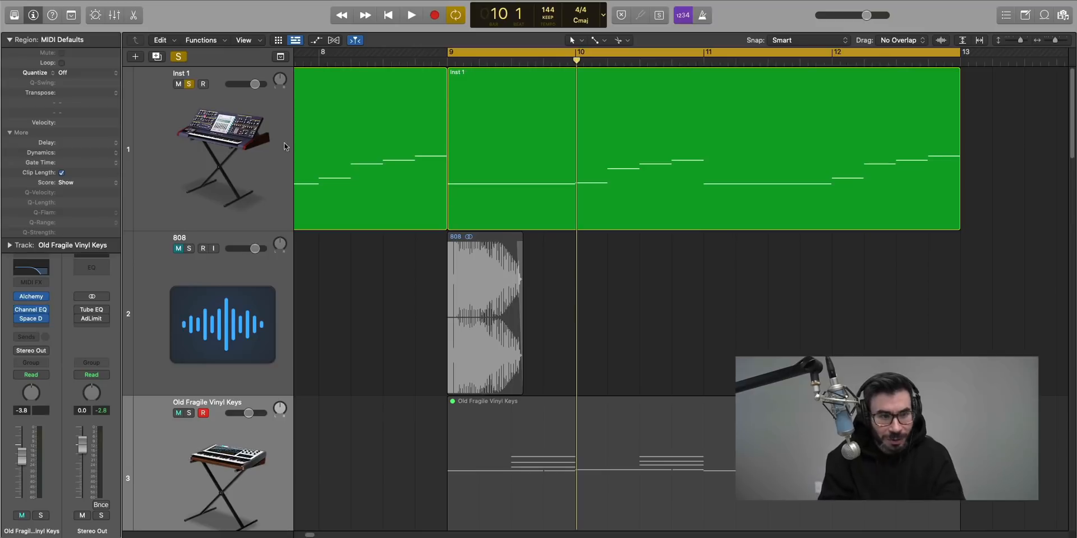
Step: Select the Inst 1 region at bar 9 and audition the soloed bass line
{"action": "left_click", "coordinate": [613, 192]}
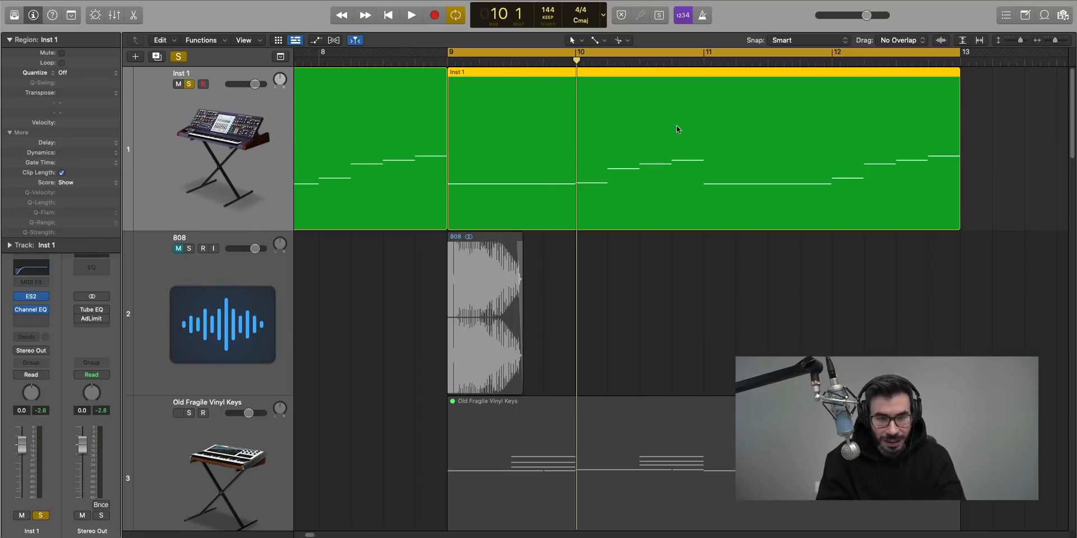
{"action": "key", "text": "space"}
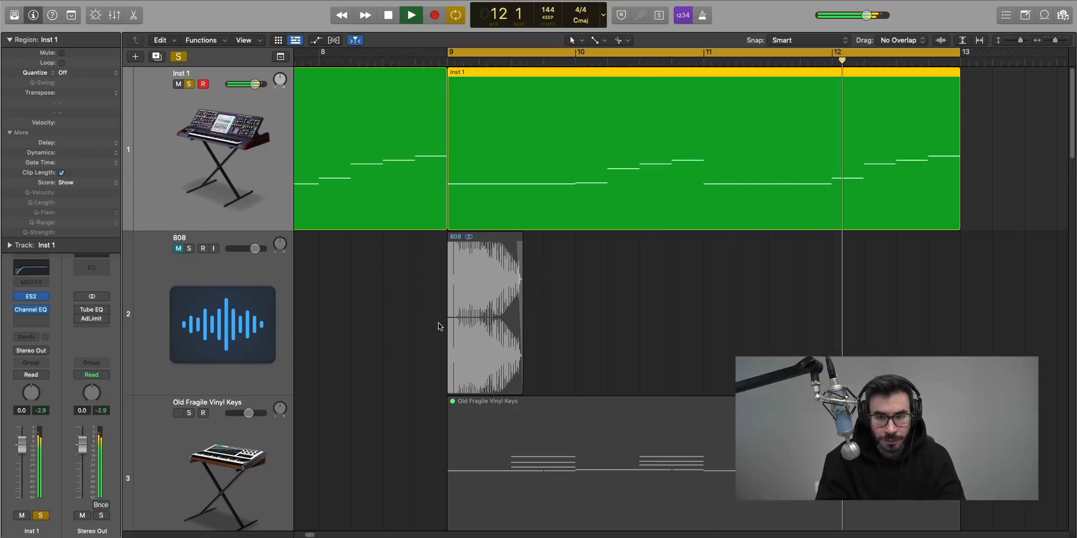
{"action": "key", "text": "space"}
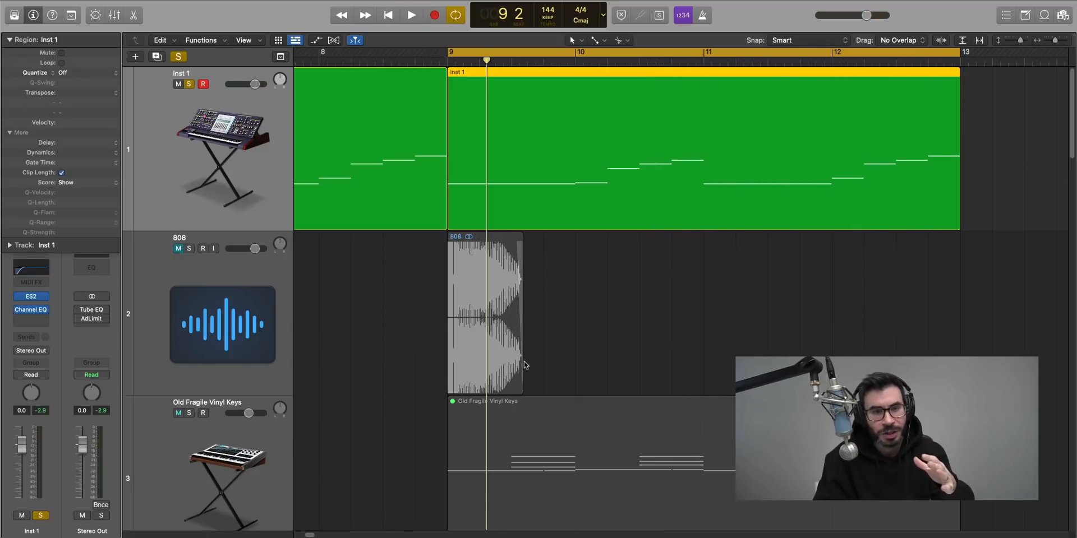
Step: Insert a stereo MultiMeter after the Channel EQ on Inst 1 and switch it to the Goniometer view
{"action": "left_click", "coordinate": [48, 318]}
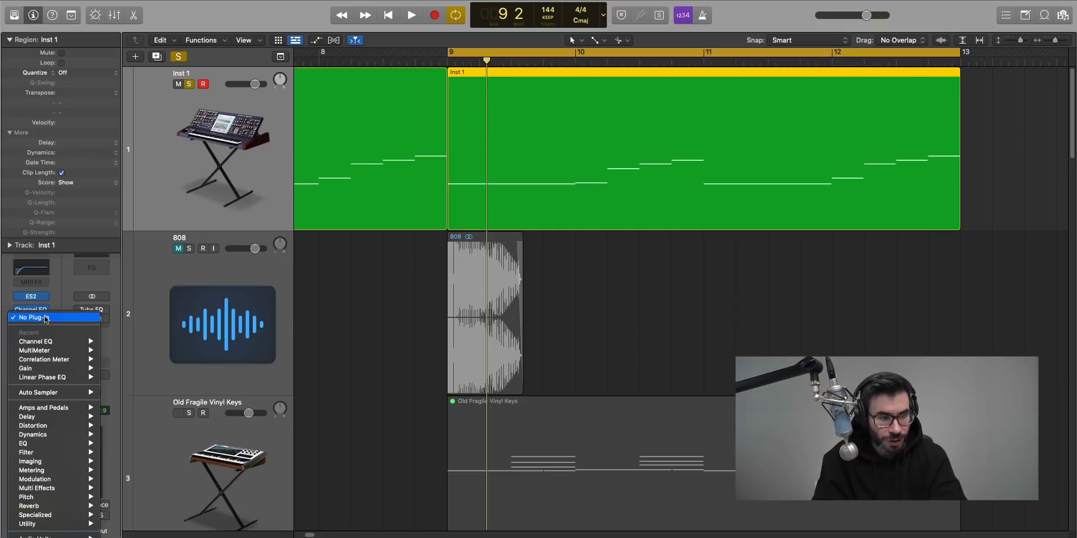
{"action": "mouse_move", "coordinate": [60, 352]}
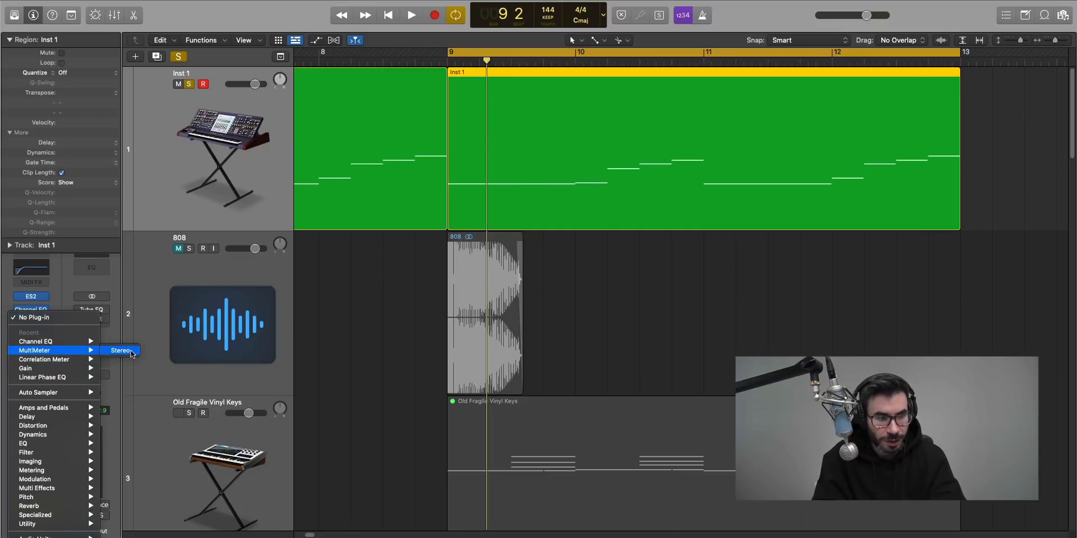
{"action": "left_click", "coordinate": [121, 352]}
{"action": "left_click_drag", "start_coordinate": [723, 143], "coordinate": [752, 86]}
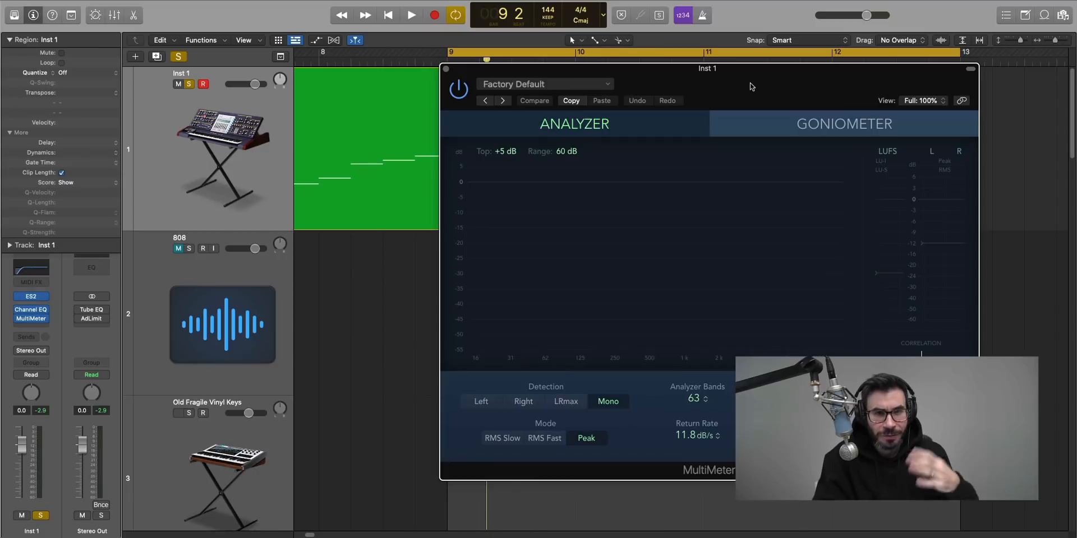
{"action": "left_click", "coordinate": [793, 128]}
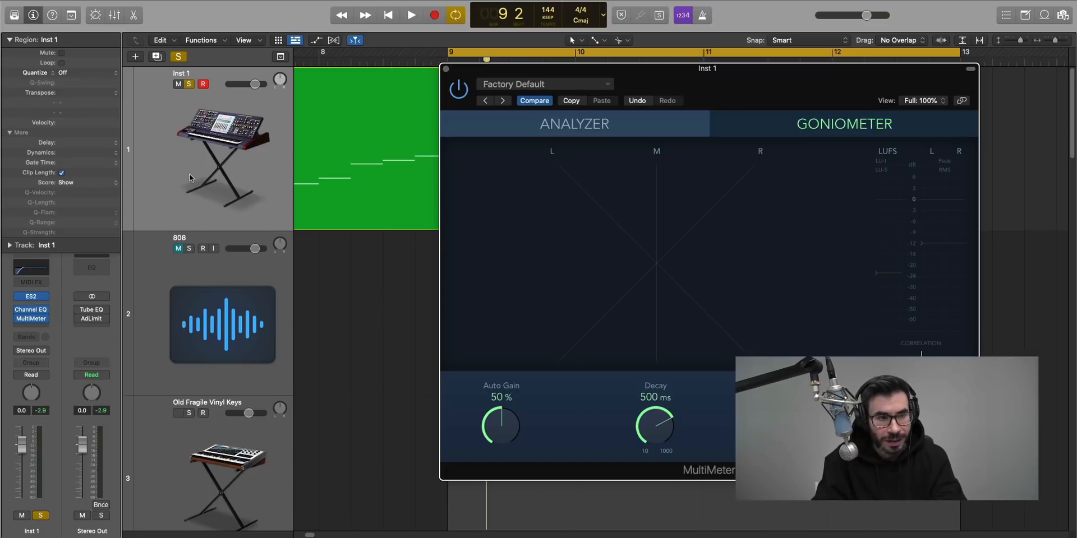
{"action": "left_click_drag", "start_coordinate": [762, 99], "coordinate": [841, 111]}
Step: Play the bass line and watch its stereo width on the goniometer
{"action": "key", "text": "space"}
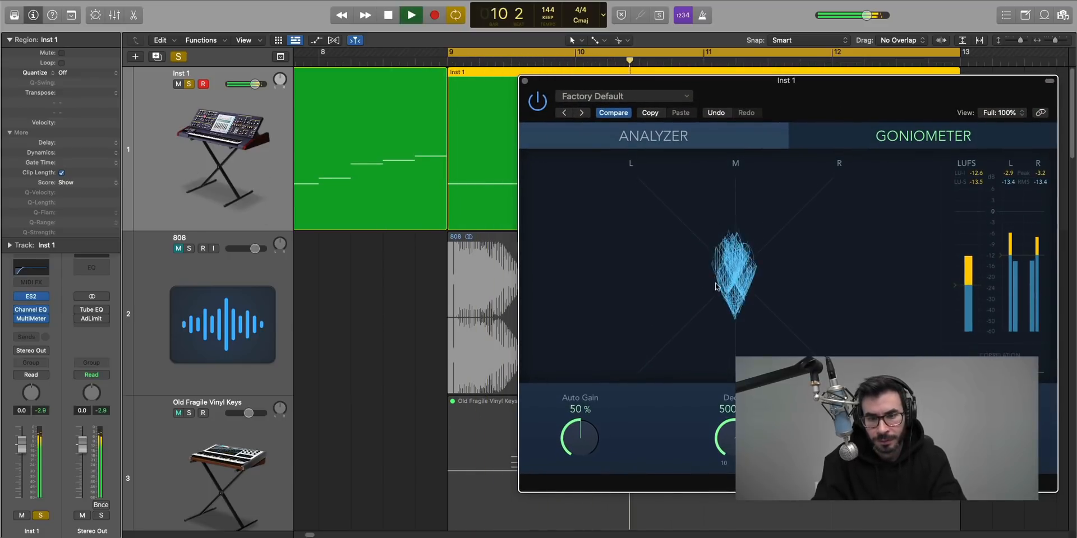
{"action": "key", "text": "space"}
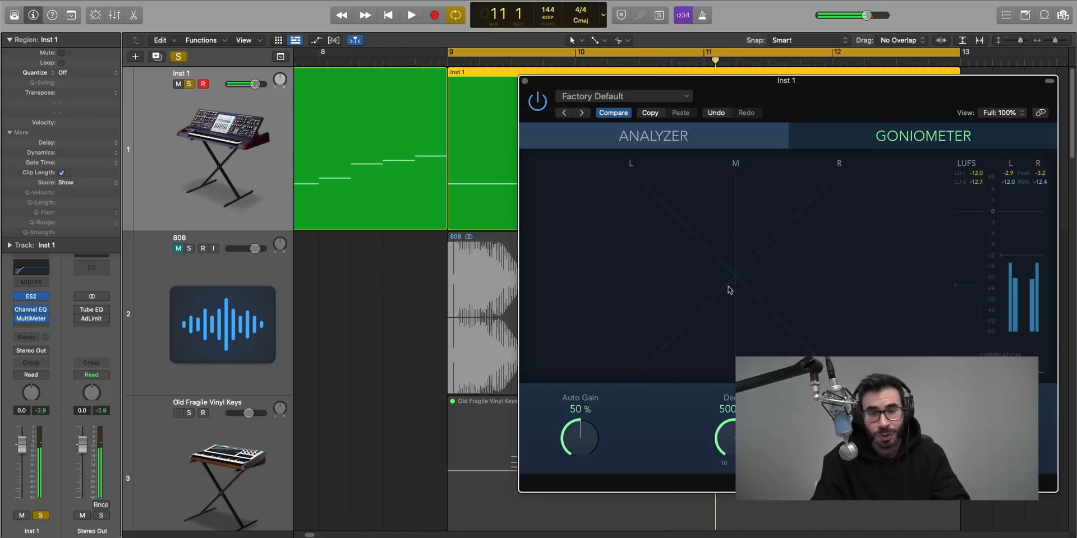
{"action": "key", "text": "space"}
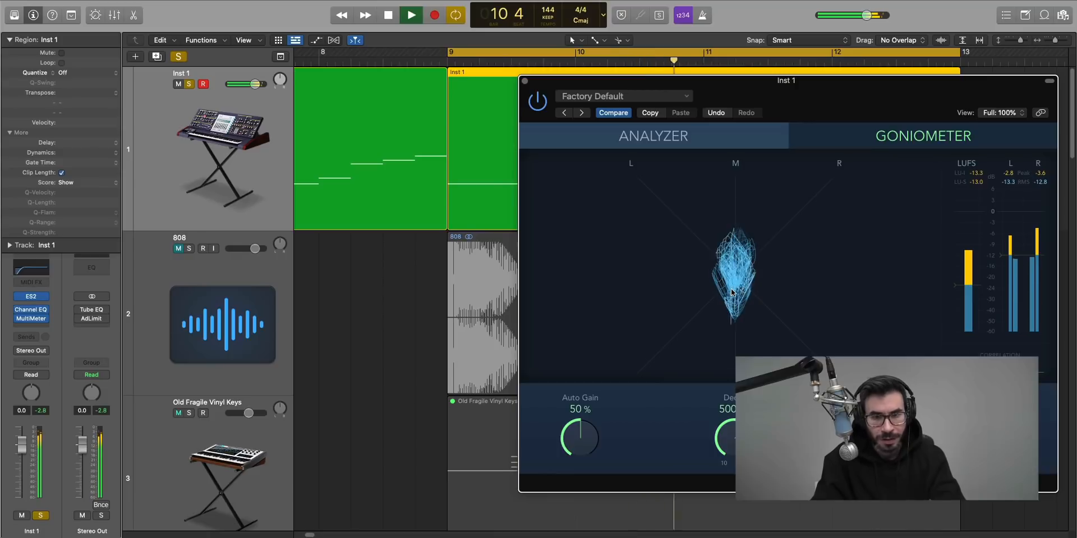
{"action": "key", "text": "space"}
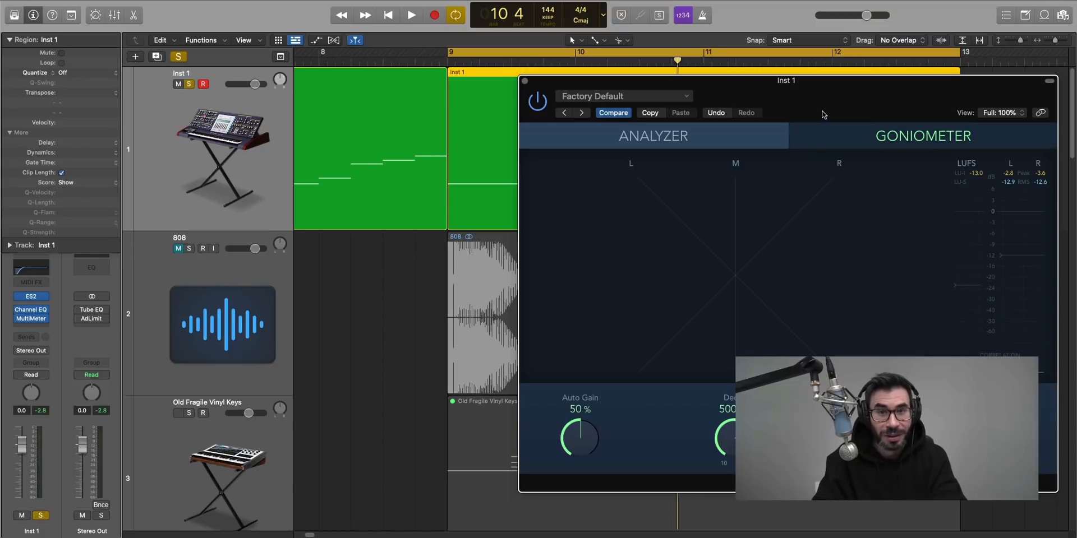
Step: Insert another Channel EQ just before the MultiMeter on Inst 1 and arrange both plug-in windows side by side
{"action": "mouse_move", "coordinate": [822, 115]}
{"action": "left_mouse_down"}
{"action": "mouse_move", "coordinate": [809, 114]}
{"action": "mouse_move", "coordinate": [830, 117]}
{"action": "left_mouse_up"}
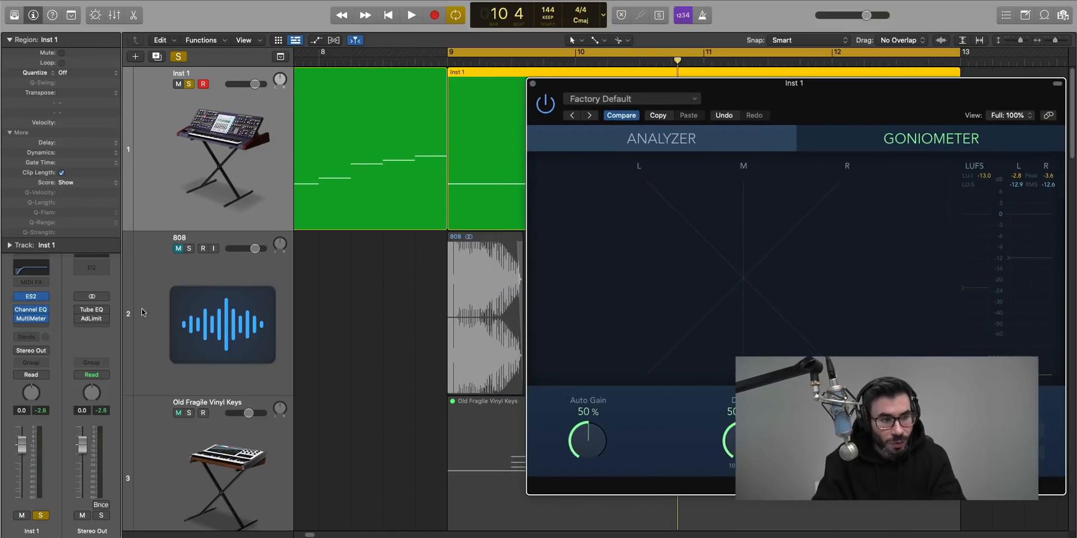
{"action": "left_click", "coordinate": [48, 327]}
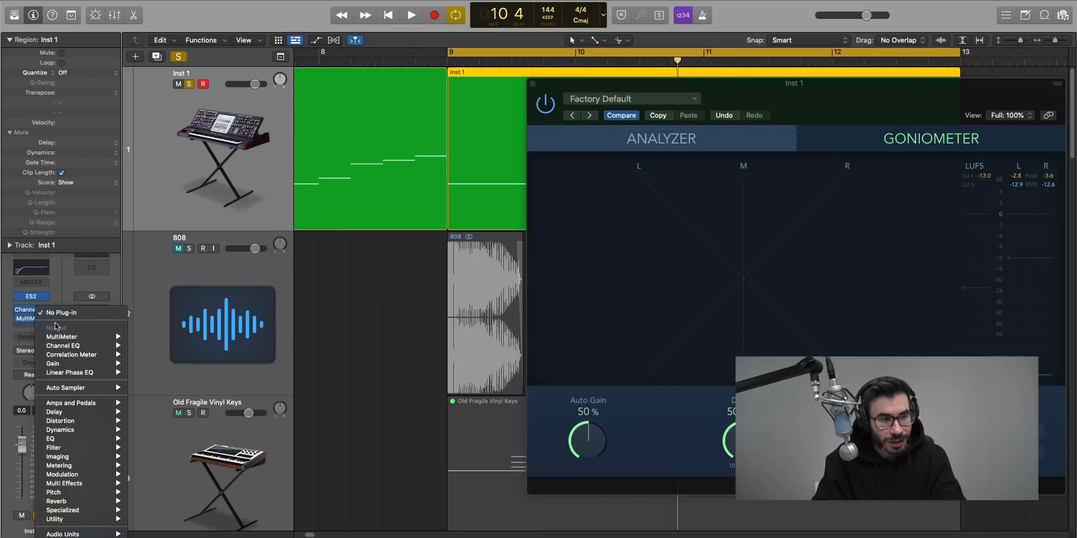
{"action": "mouse_move", "coordinate": [67, 346]}
{"action": "left_click", "coordinate": [147, 346]}
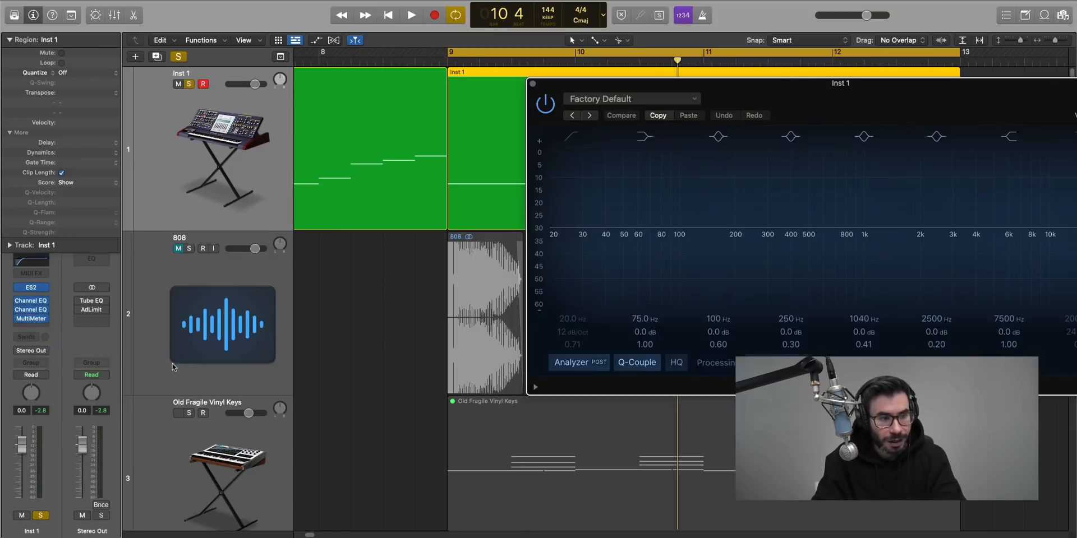
{"action": "left_click_drag", "start_coordinate": [828, 108], "coordinate": [384, 129]}
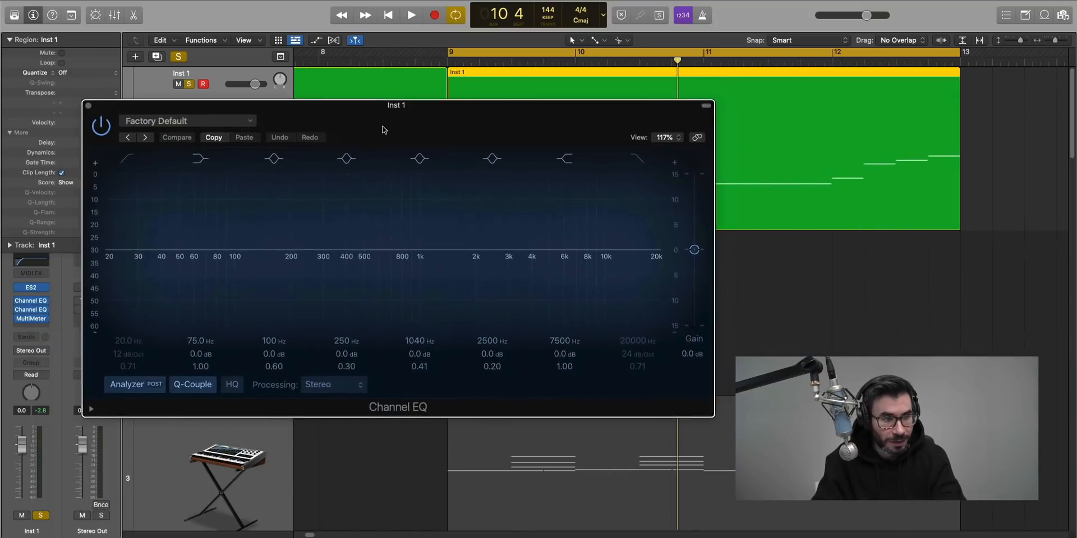
{"action": "left_click", "coordinate": [34, 319]}
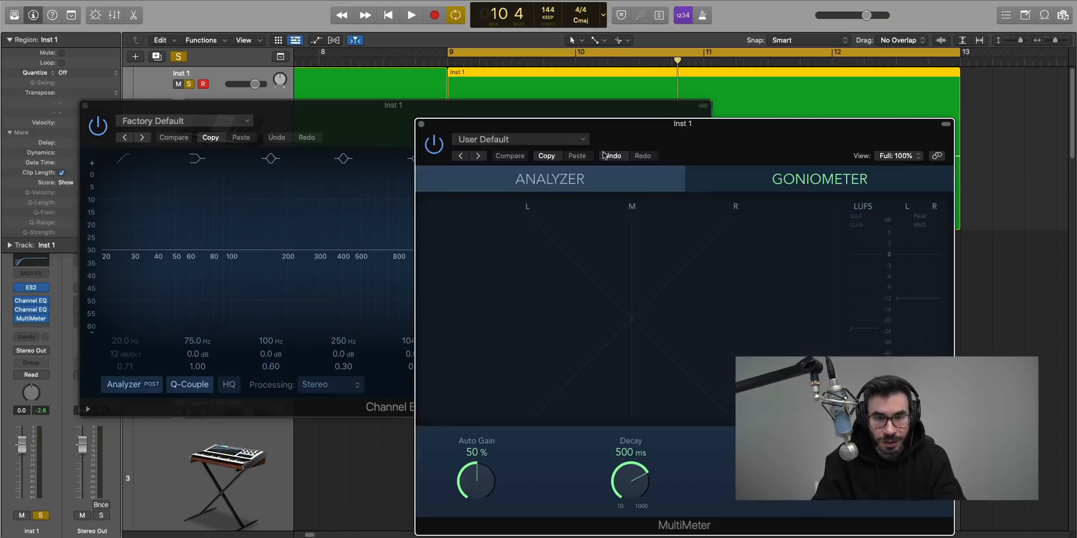
{"action": "left_click_drag", "start_coordinate": [683, 126], "coordinate": [1015, 95]}
{"action": "mouse_move", "coordinate": [517, 122]}
{"action": "left_mouse_down"}
{"action": "mouse_move", "coordinate": [433, 115]}
{"action": "mouse_move", "coordinate": [531, 119]}
{"action": "left_mouse_up"}
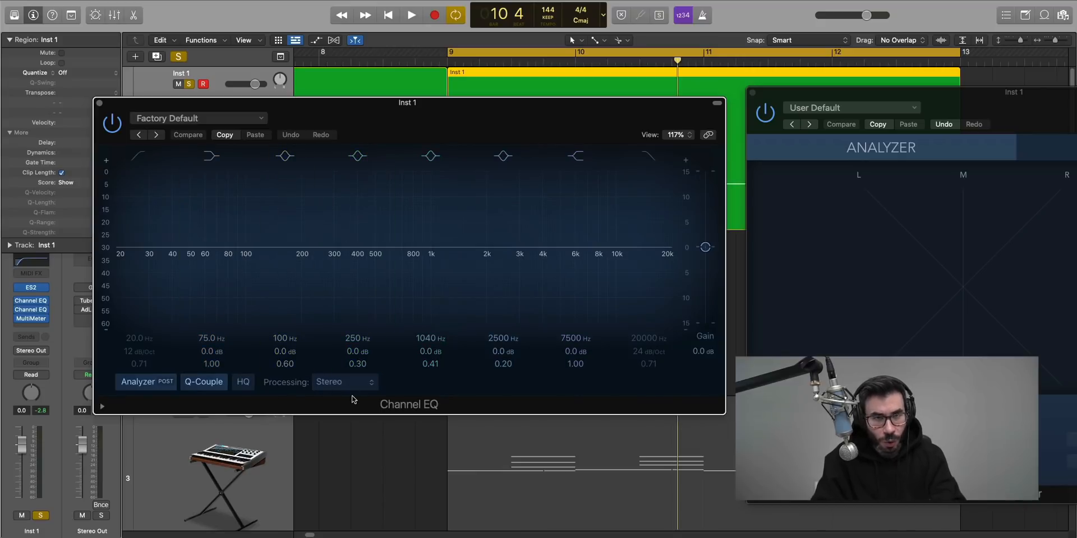
Step: Enable the new Channel EQ's low cut filter and set it to 30.4 Hz during playback
{"action": "left_click", "coordinate": [203, 264]}
{"action": "key", "text": "space"}
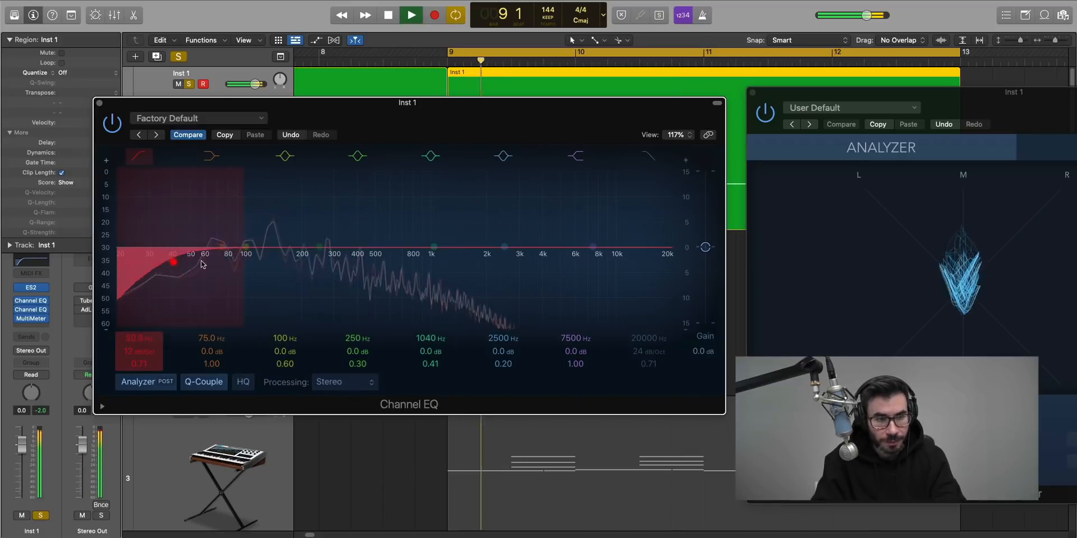
{"action": "left_click_drag", "start_coordinate": [202, 264], "coordinate": [151, 262]}
{"action": "key", "text": "space"}
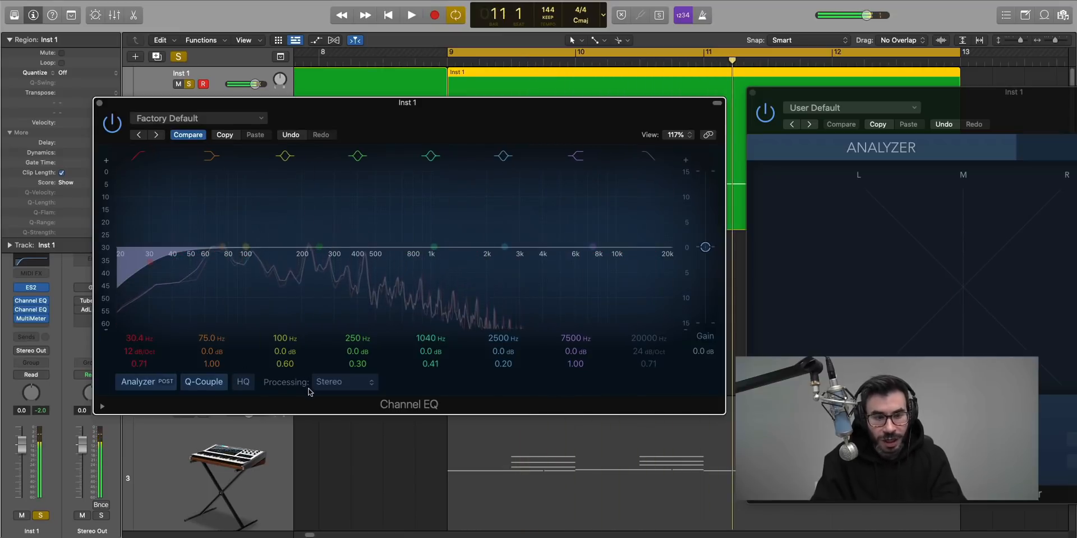
Step: Switch the EQ's processing to Side Only and sweep the low cut up to 15700 Hz during playback
{"action": "left_click", "coordinate": [328, 383]}
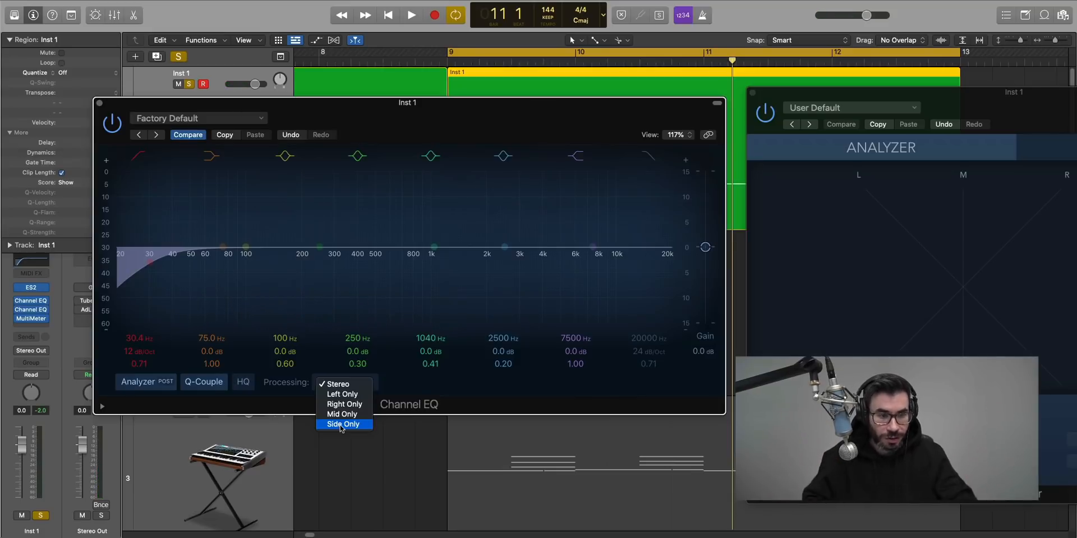
{"action": "left_click", "coordinate": [340, 424]}
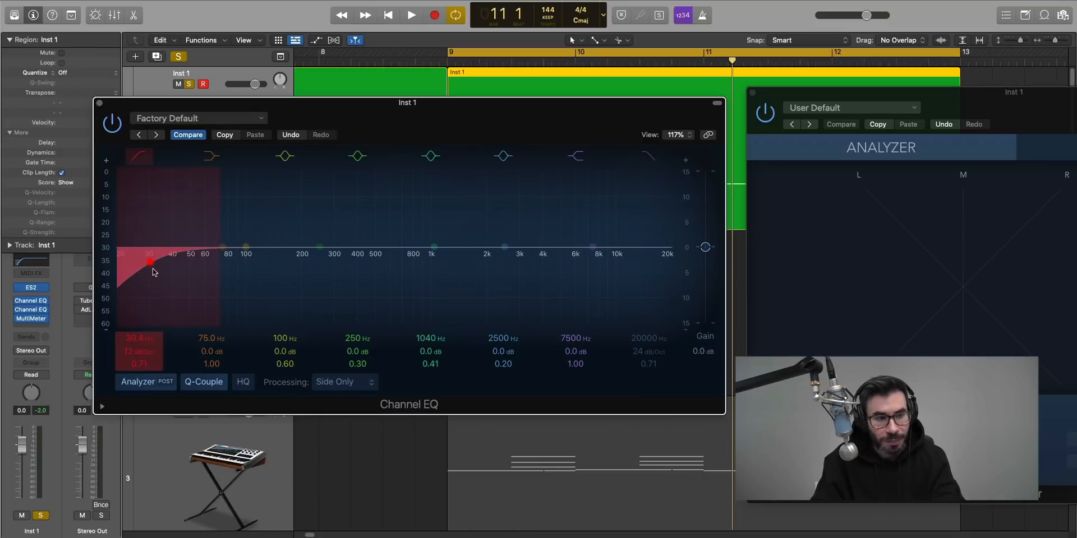
{"action": "key", "text": "space"}
{"action": "left_click_drag", "start_coordinate": [154, 267], "coordinate": [658, 266]}
{"action": "key", "text": "space"}
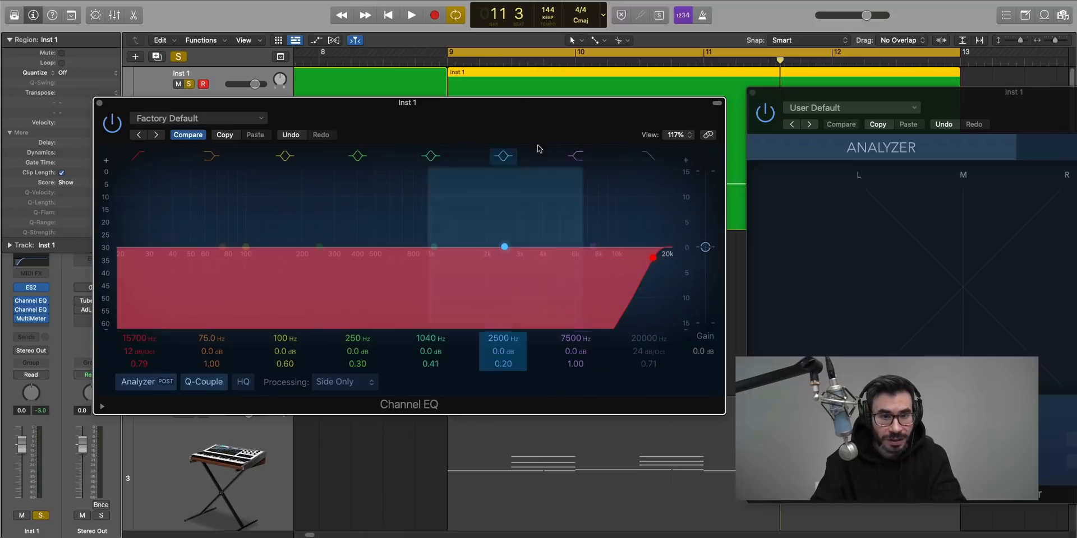
Step: Reposition the EQ and MultiMeter windows to show the goniometer, and lower the side low cut to 87 Hz during playback
{"action": "left_click_drag", "start_coordinate": [533, 129], "coordinate": [433, 119]}
{"action": "left_click_drag", "start_coordinate": [1007, 105], "coordinate": [912, 80]}
{"action": "key", "text": "space"}
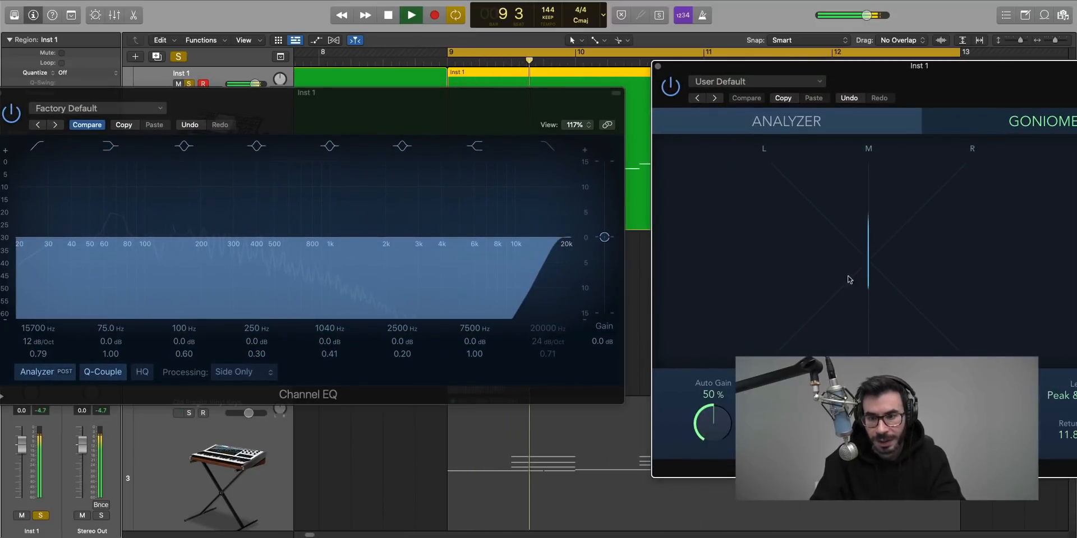
{"action": "left_click_drag", "start_coordinate": [534, 248], "coordinate": [134, 252]}
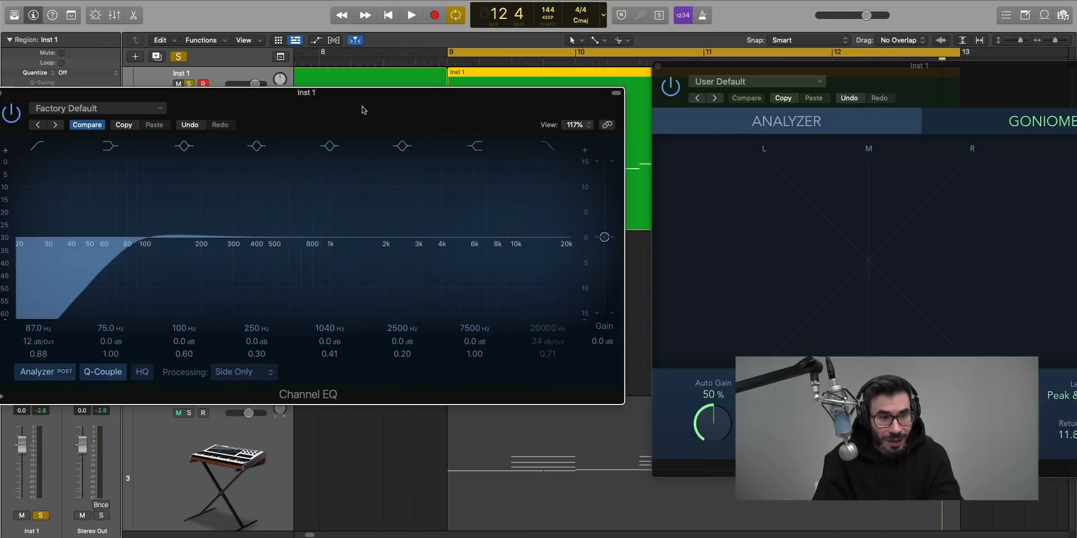
Step: Steepen the side low cut to 48 dB/Oct, set it to 154 Hz with a Q of 0.57, and audition it
{"action": "left_click_drag", "start_coordinate": [361, 110], "coordinate": [394, 110]}
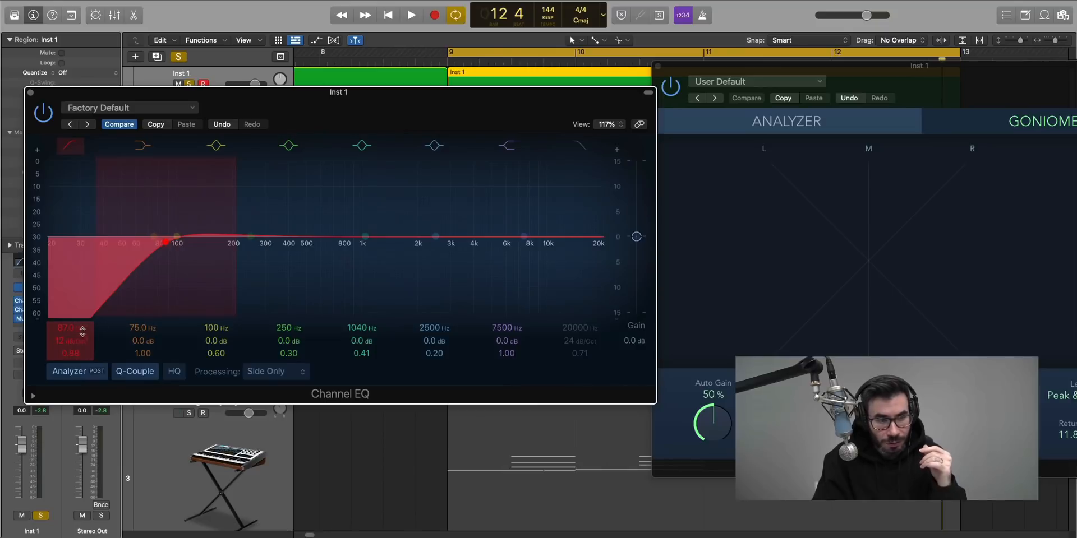
{"action": "left_click_drag", "start_coordinate": [165, 246], "coordinate": [202, 246]}
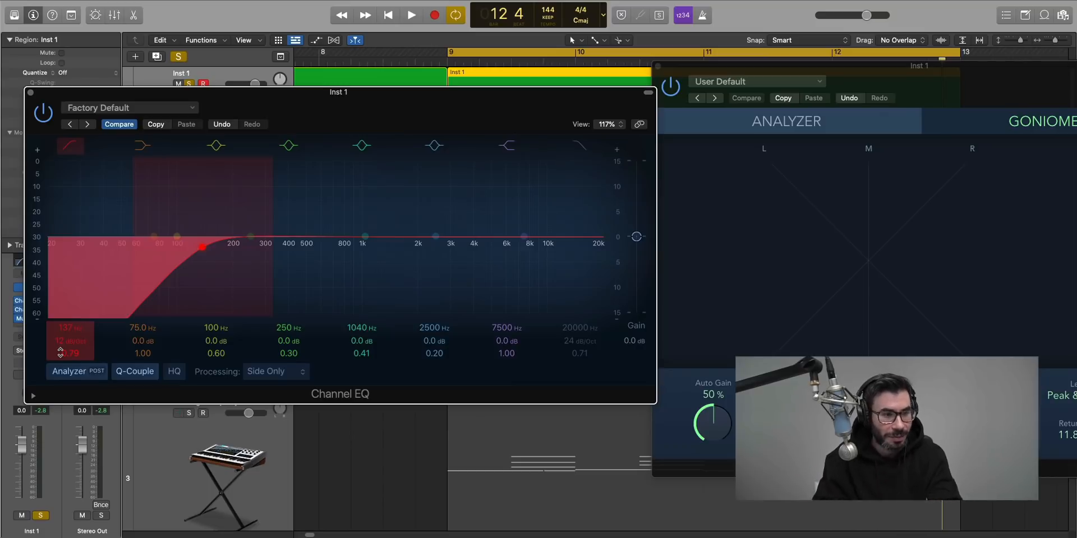
{"action": "left_click_drag", "start_coordinate": [61, 342], "coordinate": [60, 331]}
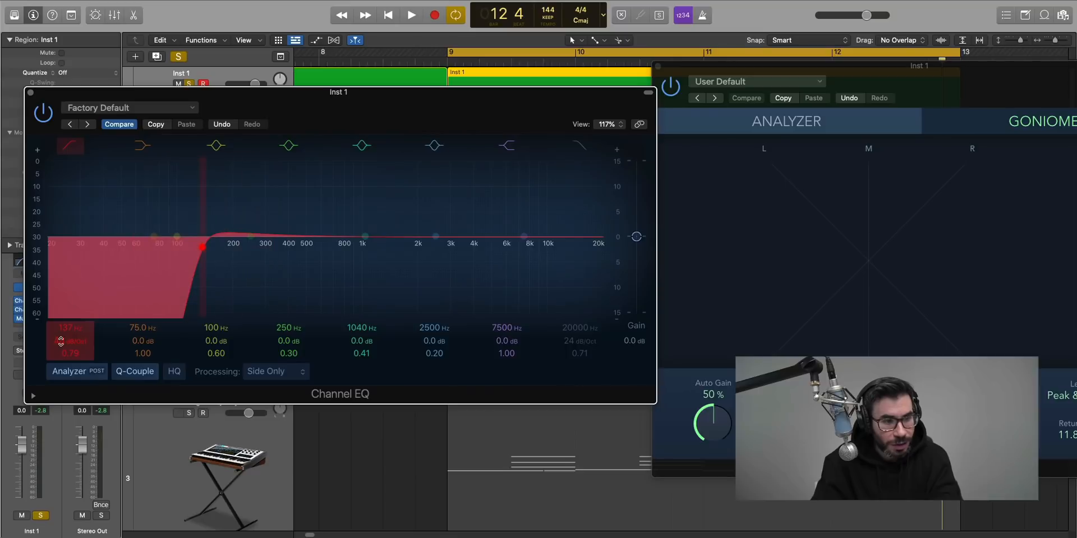
{"action": "mouse_move", "coordinate": [205, 251]}
{"action": "left_mouse_down"}
{"action": "mouse_move", "coordinate": [70, 251]}
{"action": "mouse_move", "coordinate": [208, 256]}
{"action": "left_mouse_up"}
{"action": "key", "text": "space"}
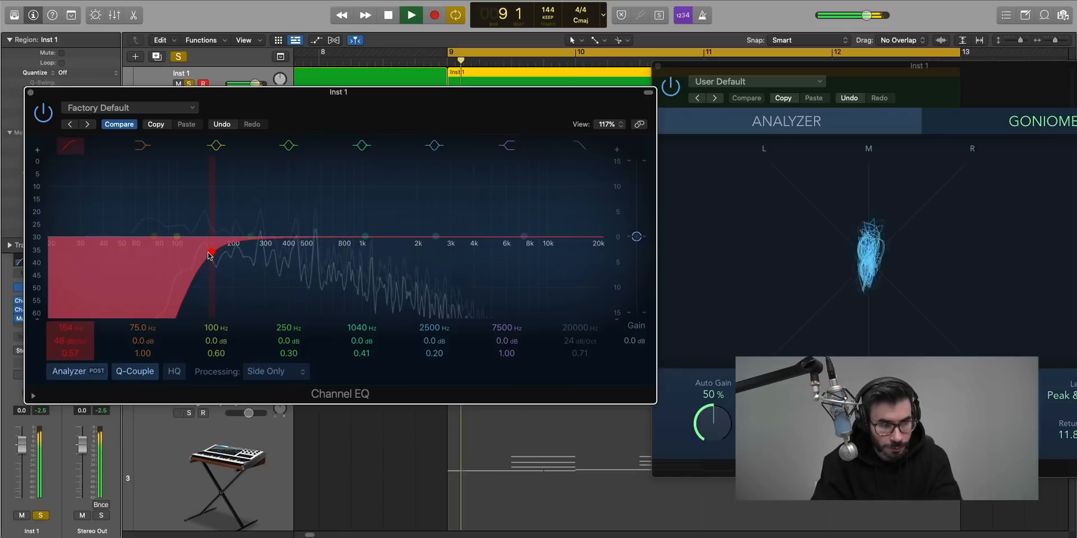
{"action": "key", "text": "space"}
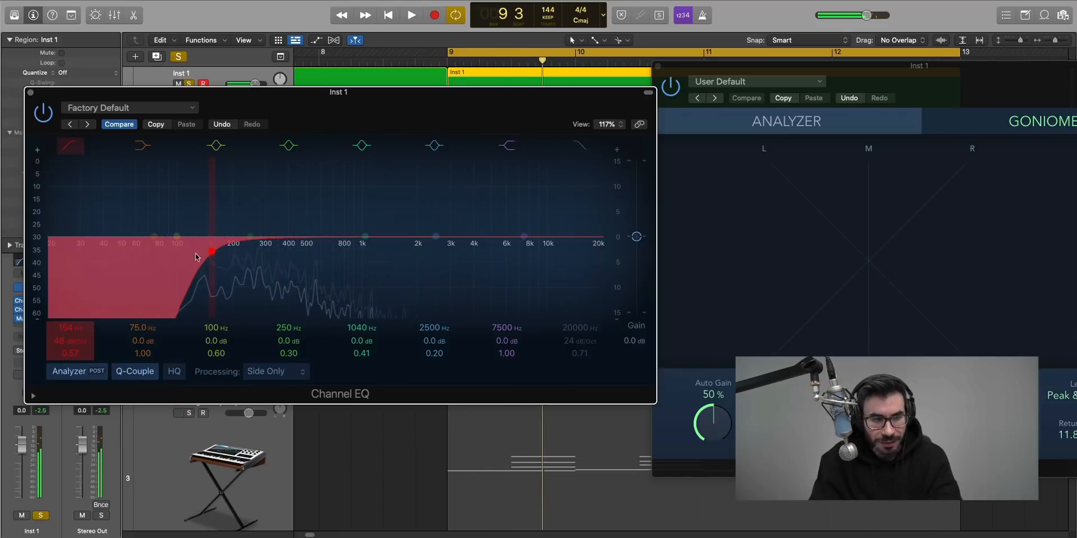
Step: Try raising the side low cut to about 388 Hz while the bass line plays
{"action": "key", "text": "space"}
{"action": "left_click_drag", "start_coordinate": [212, 254], "coordinate": [285, 254]}
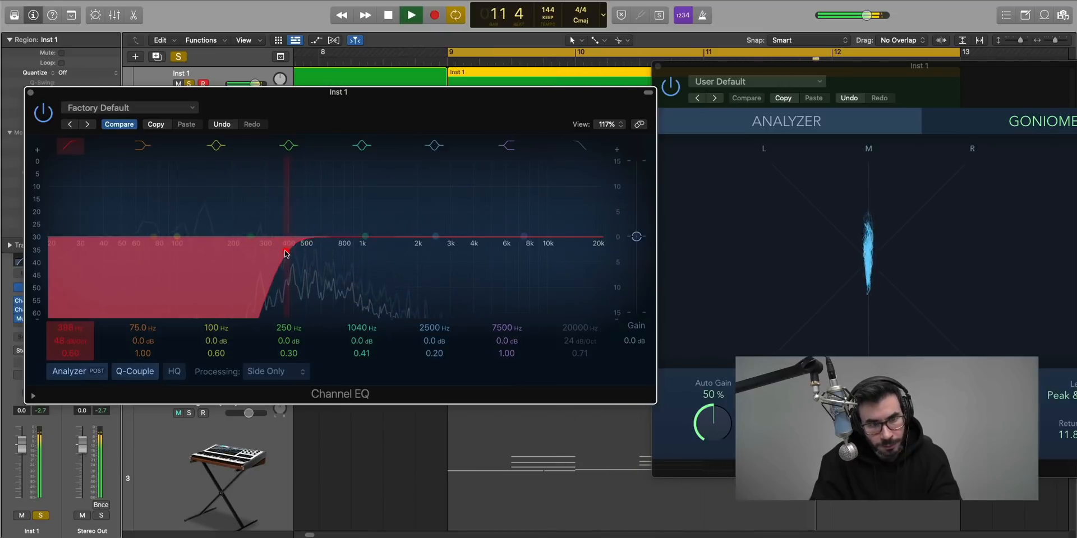
{"action": "key", "text": "space"}
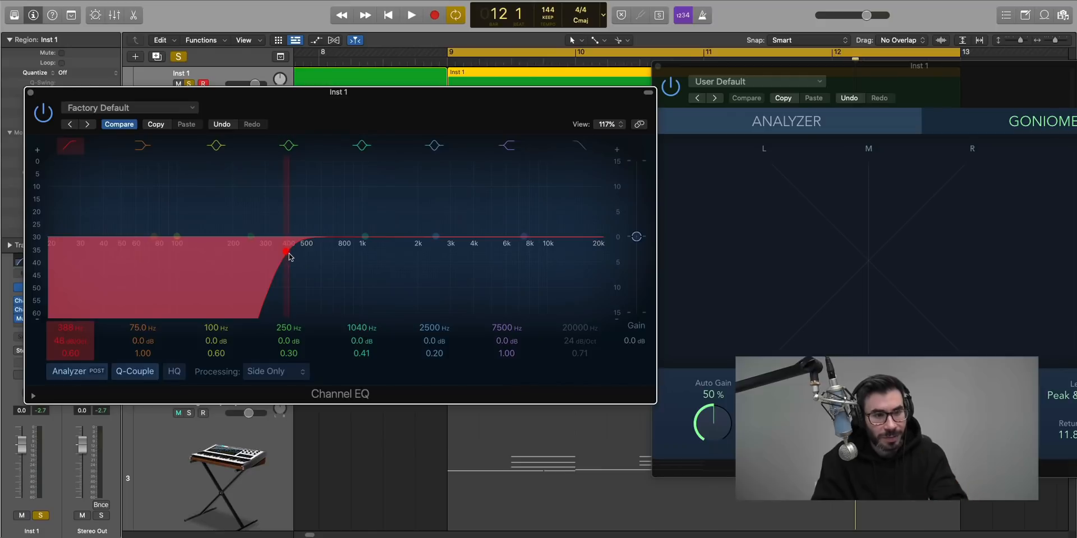
Step: Set the side low cut frequency to 135 Hz and audition the bass line
{"action": "left_click_drag", "start_coordinate": [286, 255], "coordinate": [201, 252]}
{"action": "key", "text": "space"}
{"action": "key", "text": "space"}
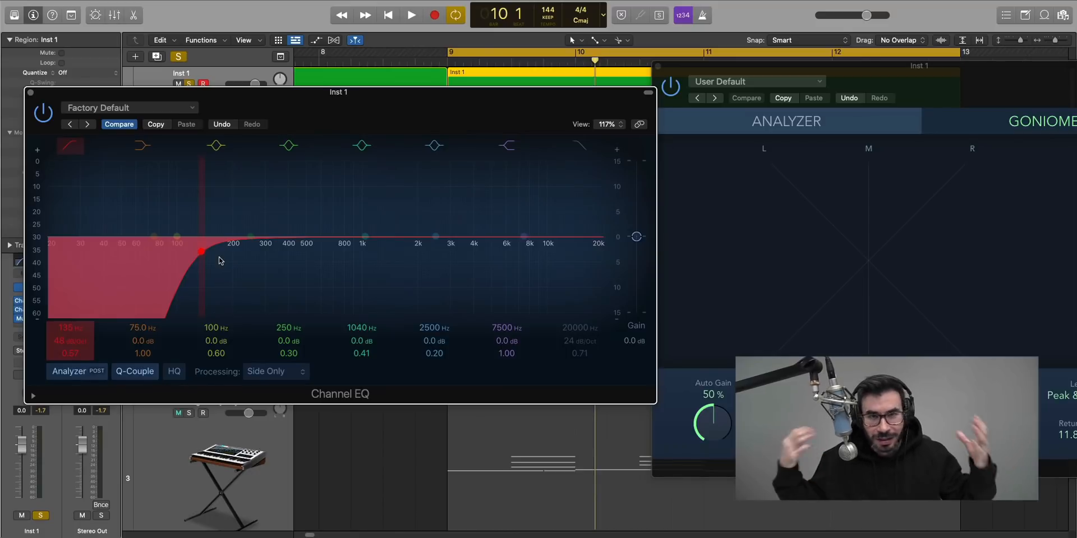
Step: Play the bass line with the side low cut active and bring the goniometer forward to check the stereo image
{"action": "key", "text": "space"}
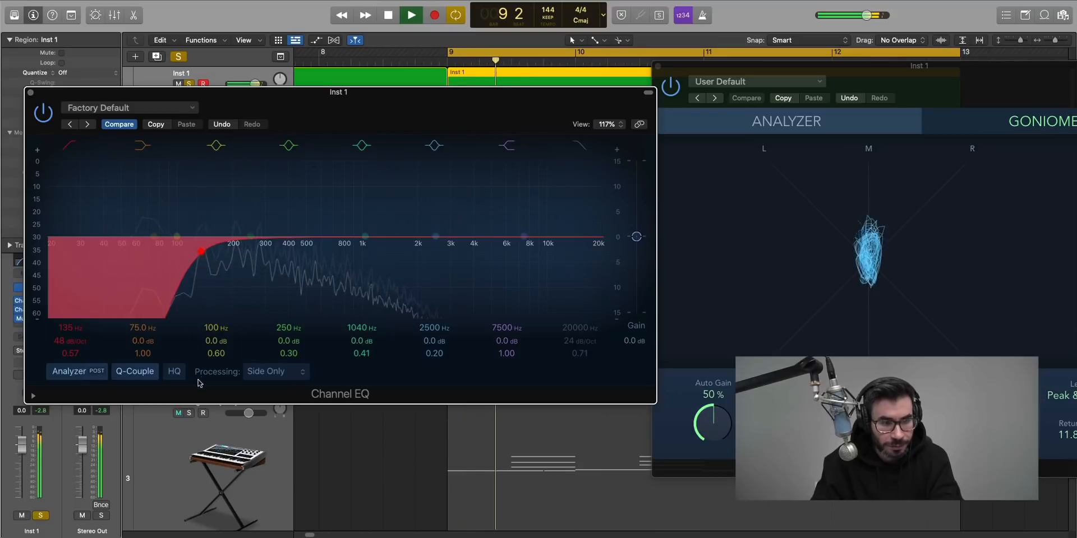
{"action": "left_click_drag", "start_coordinate": [101, 98], "coordinate": [102, 95]}
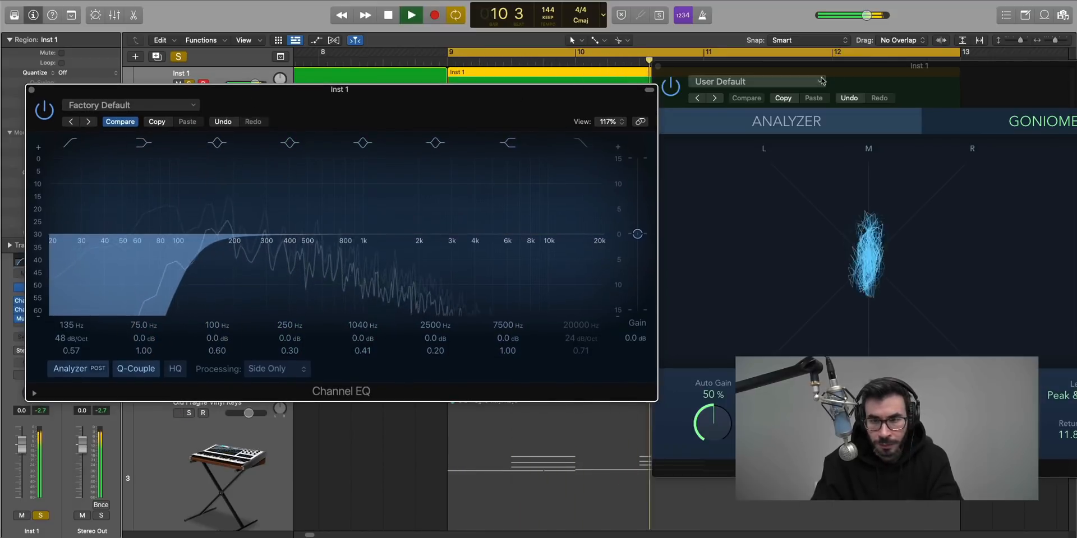
{"action": "left_click_drag", "start_coordinate": [877, 82], "coordinate": [845, 79]}
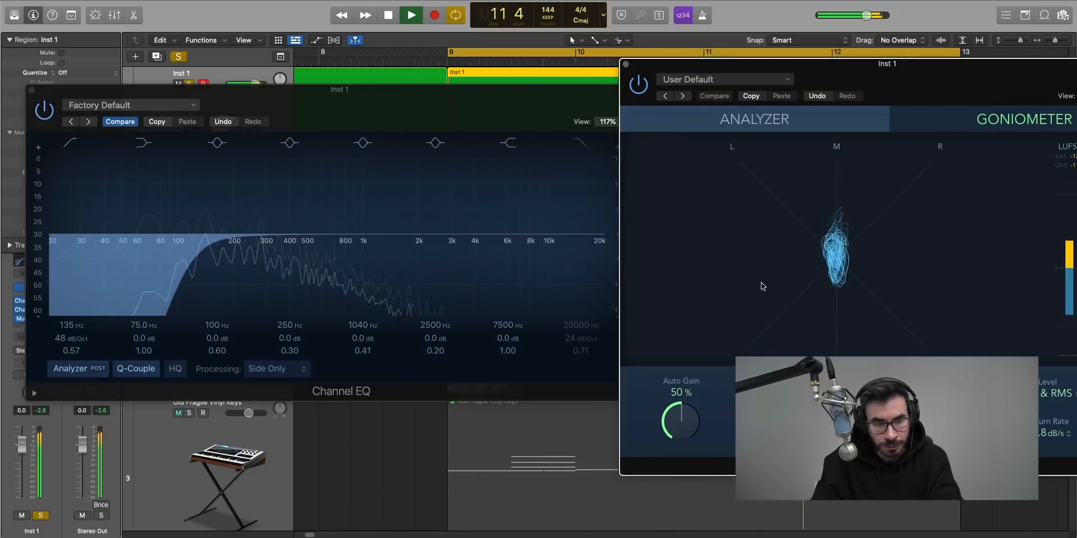
Step: Stop playback and close the Channel EQ and MultiMeter windows of the Inst 1 track
{"action": "key", "text": "space"}
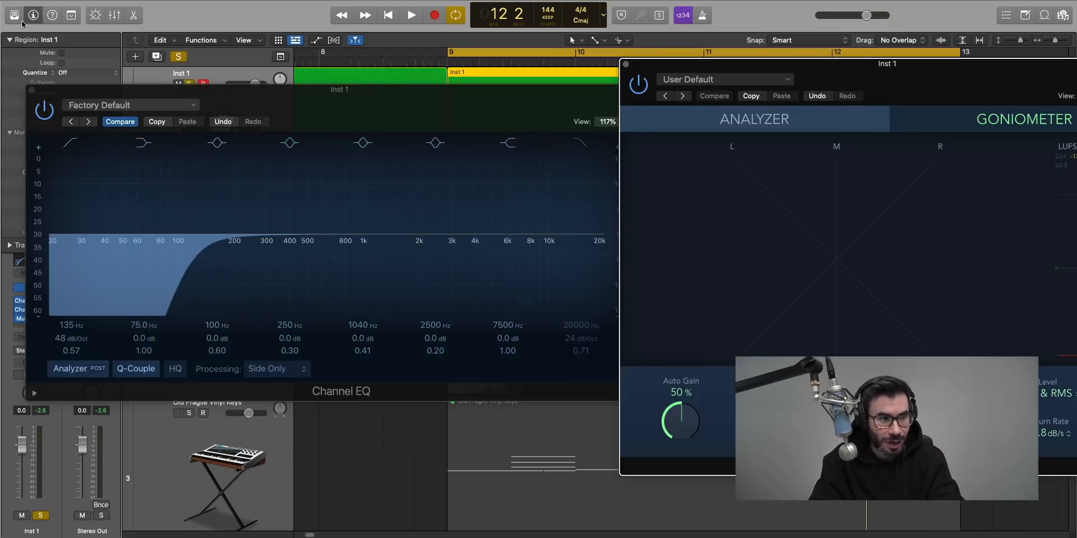
{"action": "left_click", "coordinate": [29, 89]}
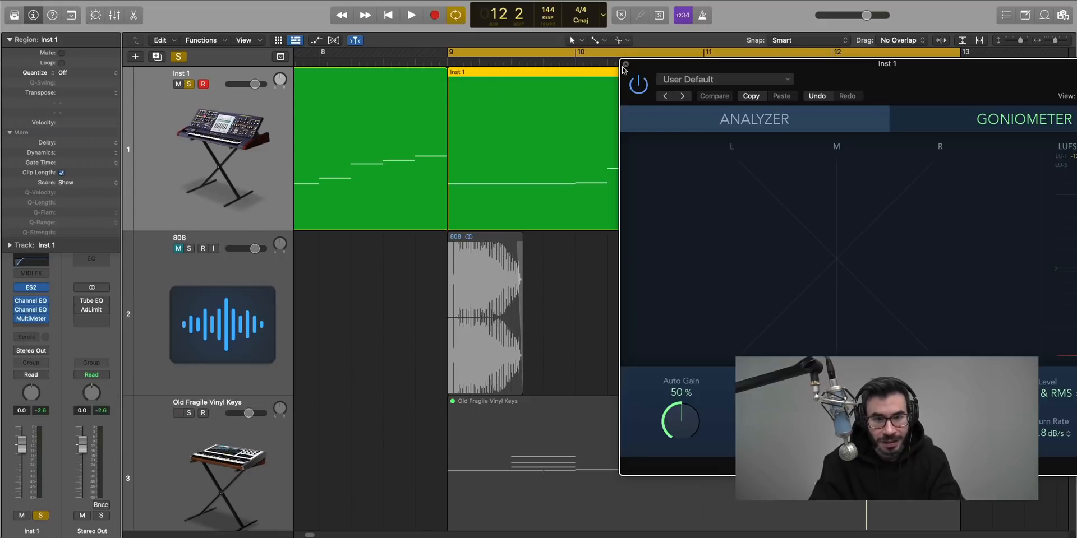
{"action": "left_click", "coordinate": [626, 64]}
Step: Select the 808 track, add a stereo MultiMeter to it, and switch the meter to its Goniometer view
{"action": "key", "text": "space"}
{"action": "left_click", "coordinate": [222, 305]}
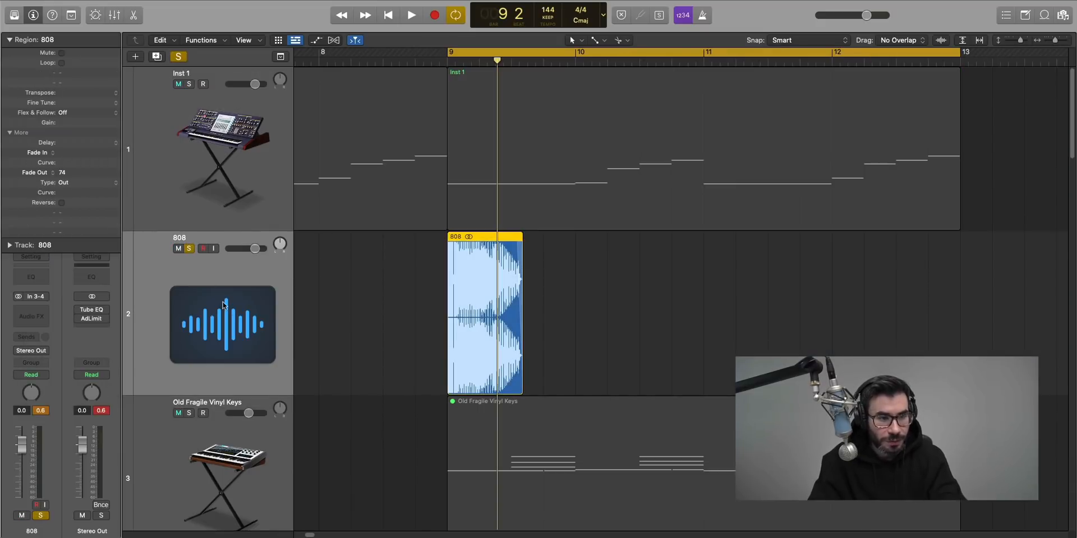
{"action": "left_click", "coordinate": [33, 316]}
{"action": "mouse_move", "coordinate": [46, 343]}
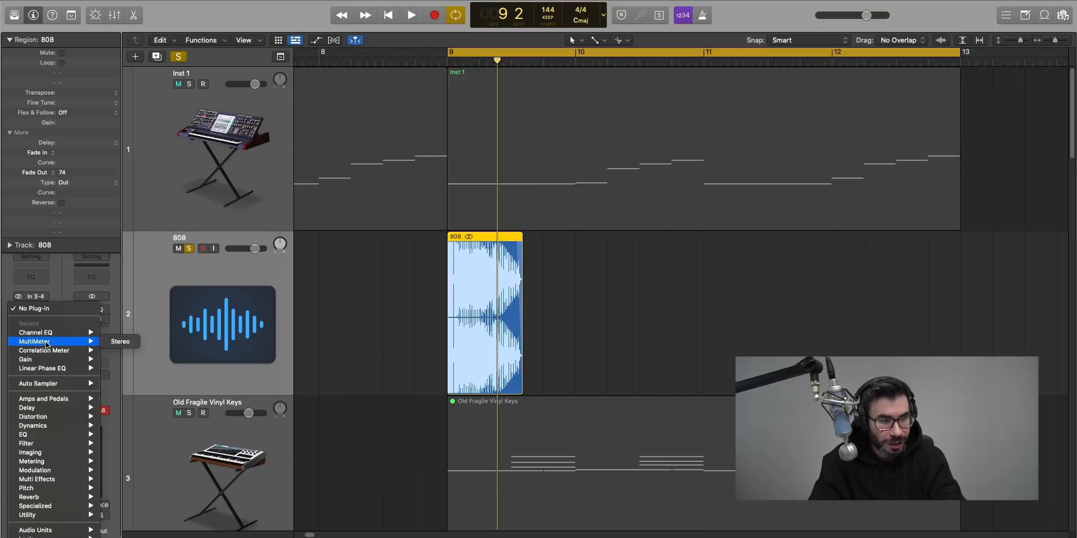
{"action": "left_click", "coordinate": [140, 342]}
{"action": "left_click", "coordinate": [819, 179]}
{"action": "left_click_drag", "start_coordinate": [741, 138], "coordinate": [868, 67]}
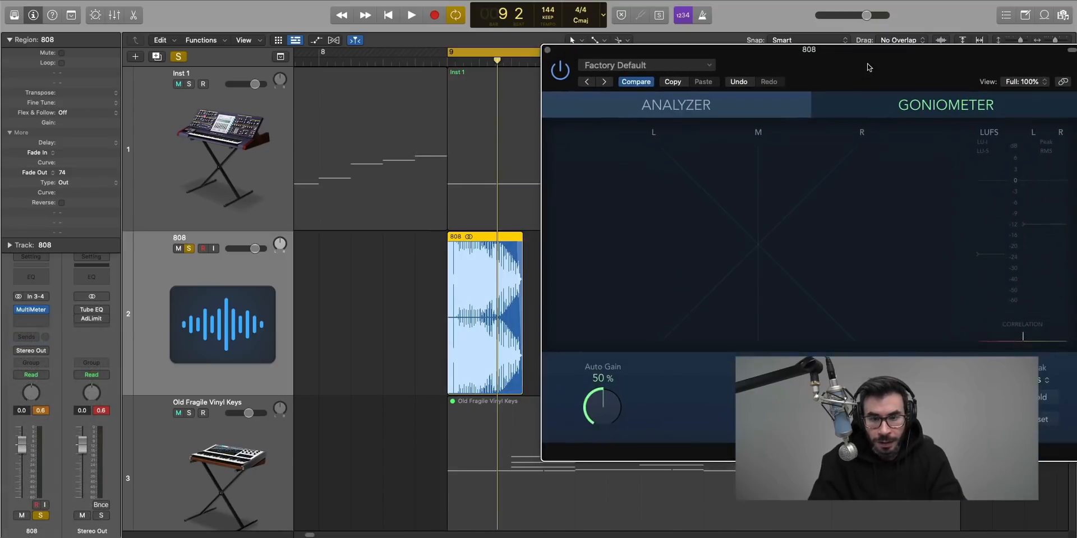
Step: Play the soloed 808 repeatedly while checking its stereo image on the goniometer
{"action": "key", "text": "space"}
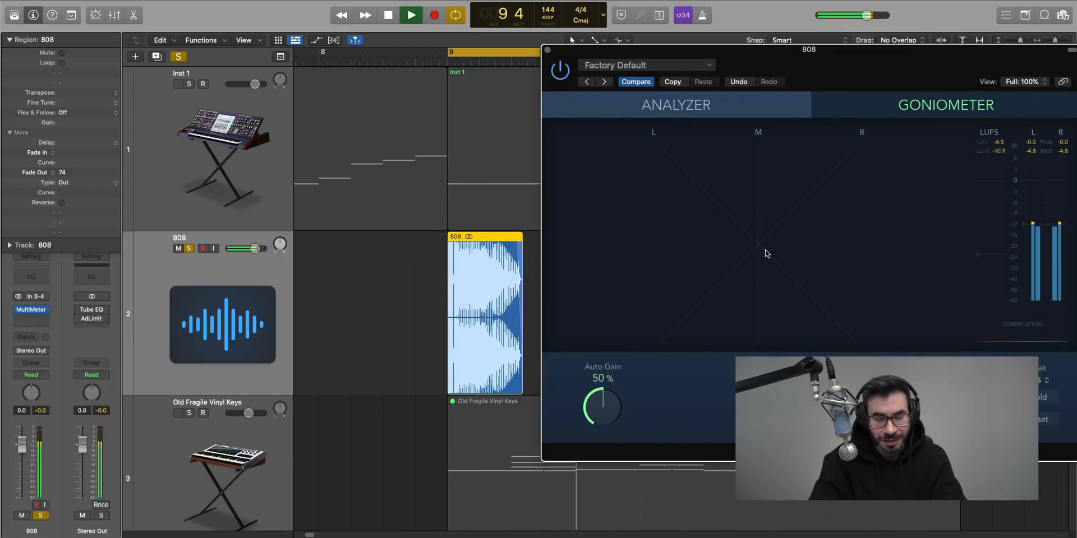
{"action": "key", "text": "space"}
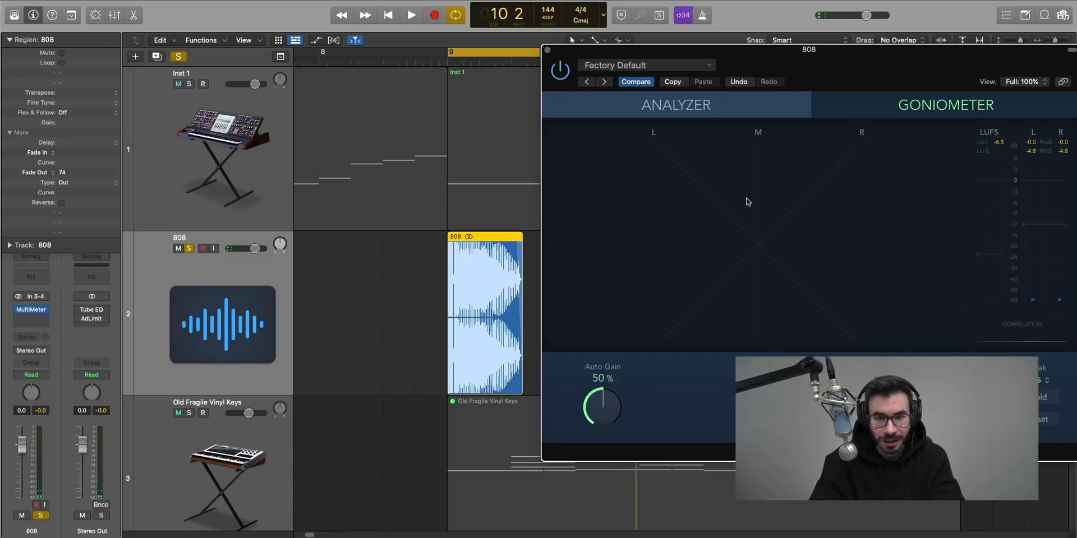
{"action": "key", "text": "space"}
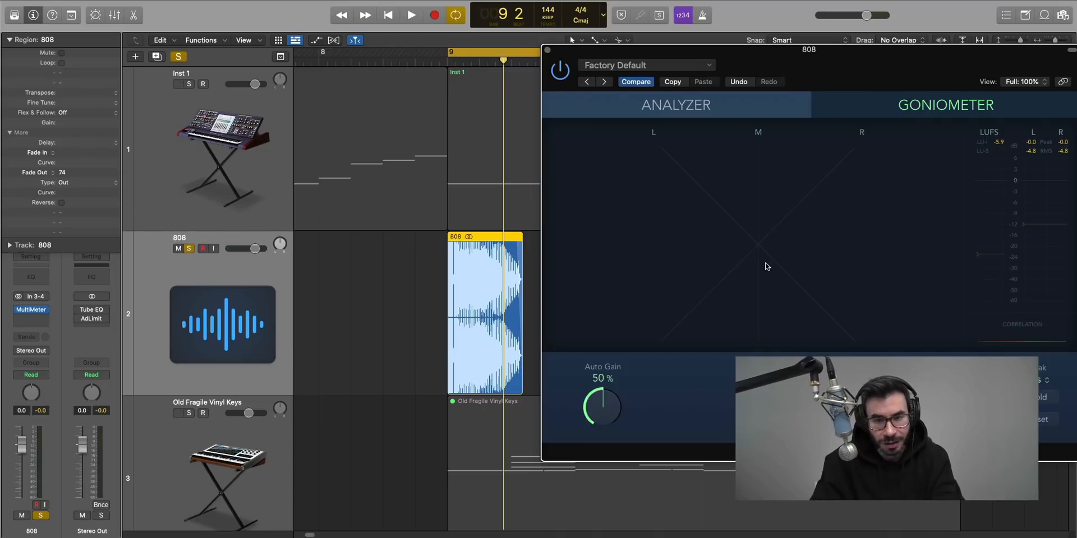
{"action": "key", "text": "space"}
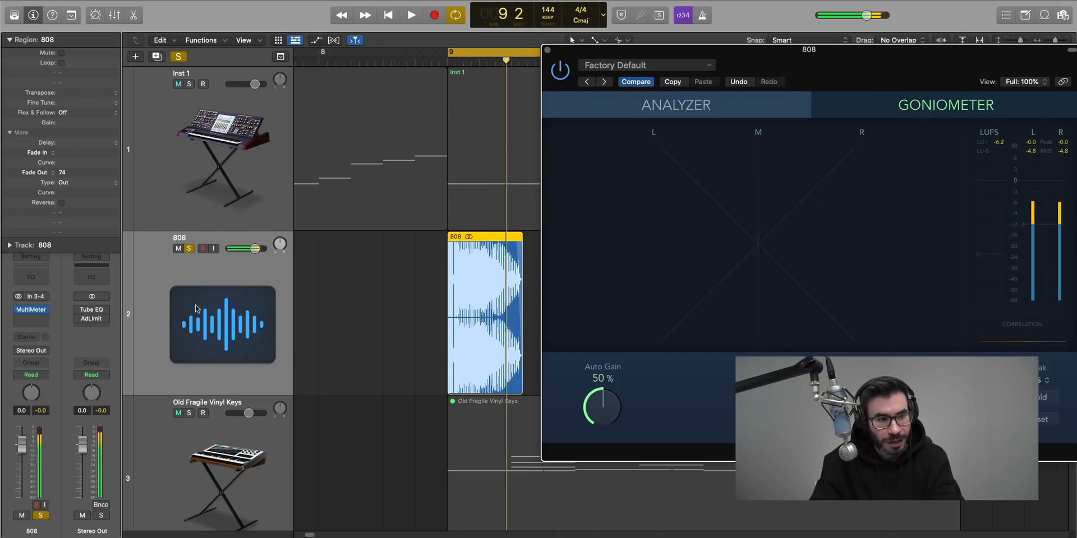
Step: Add a Channel EQ below the MultiMeter on the 808 track and set its processing to Side Only
{"action": "left_click", "coordinate": [31, 325]}
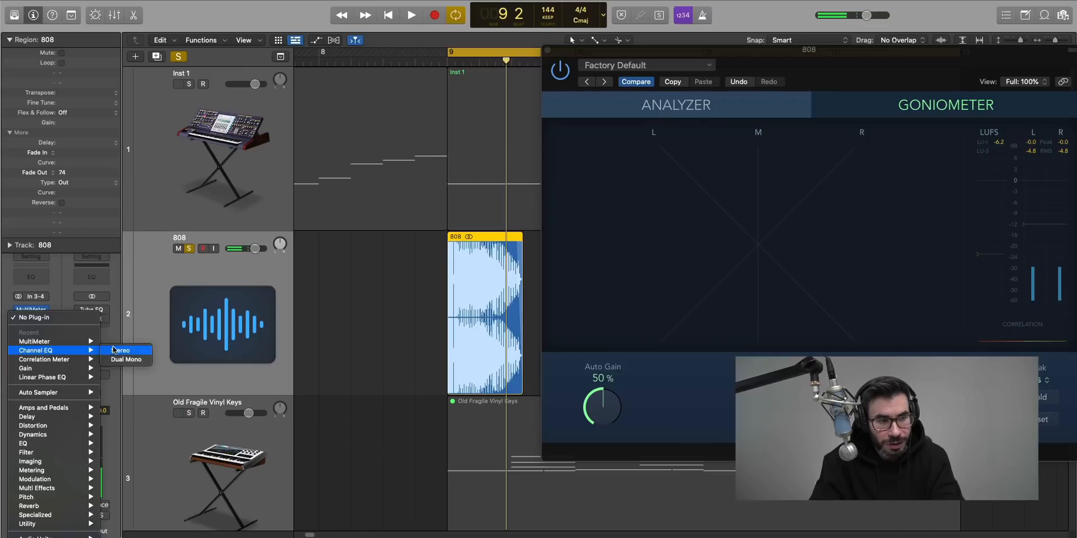
{"action": "left_click", "coordinate": [371, 406]}
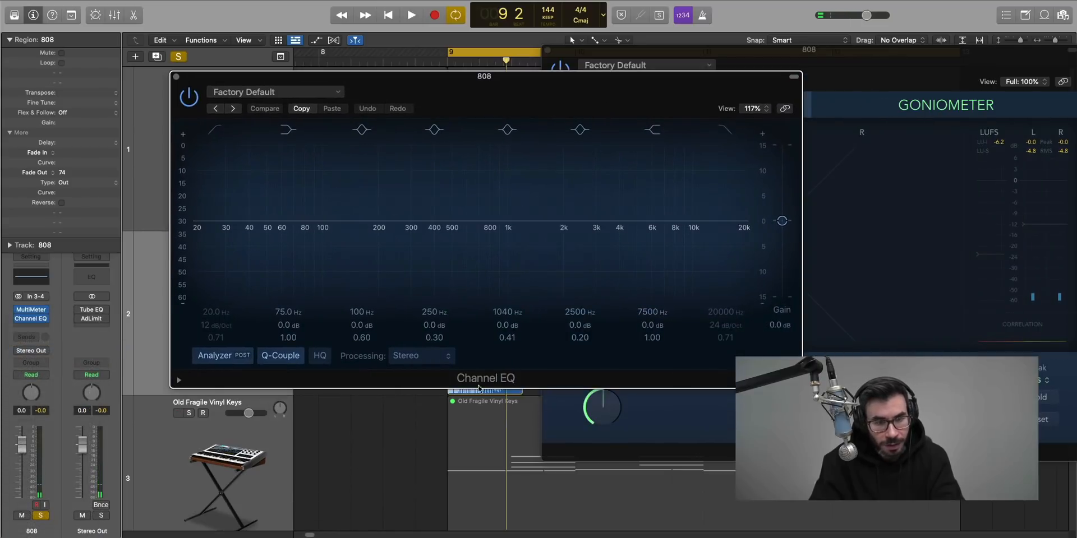
{"action": "left_click", "coordinate": [395, 359]}
{"action": "left_click", "coordinate": [410, 400]}
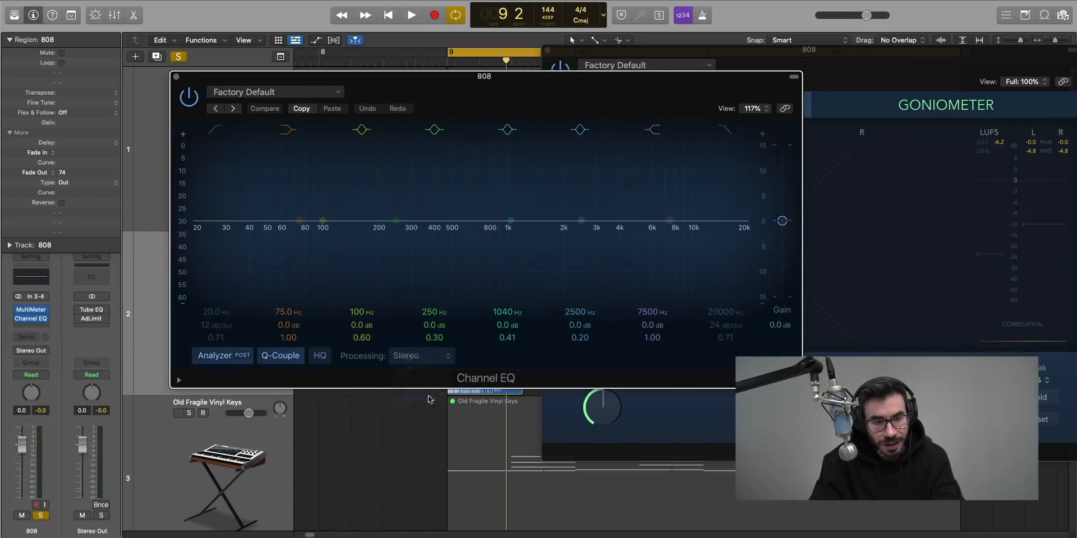
Step: Enable the 808's side low cut at 48 dB/Oct and set it to 88 Hz with a Q of 0.60
{"action": "left_click", "coordinate": [219, 132]}
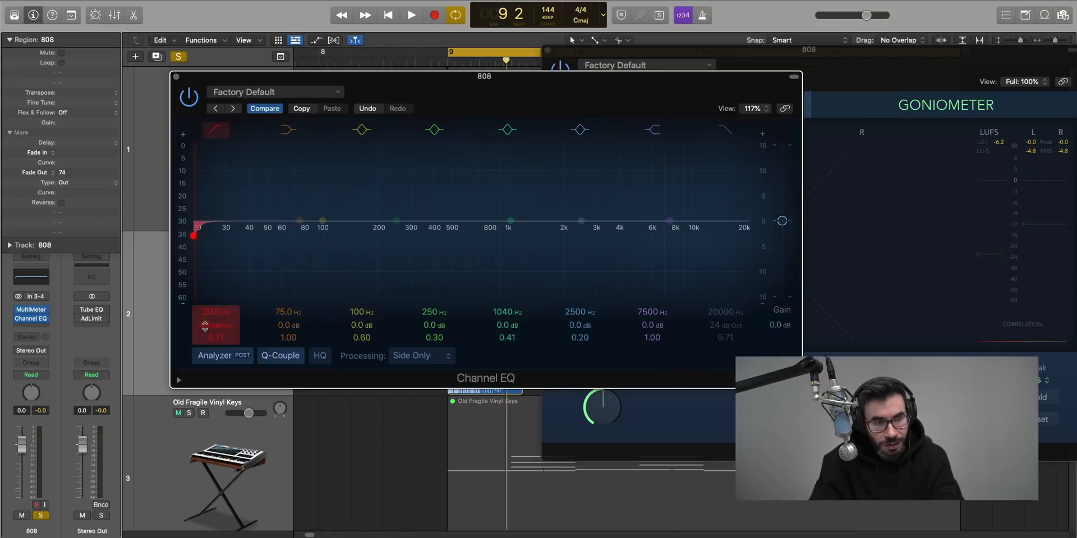
{"action": "left_click_drag", "start_coordinate": [202, 238], "coordinate": [263, 241]}
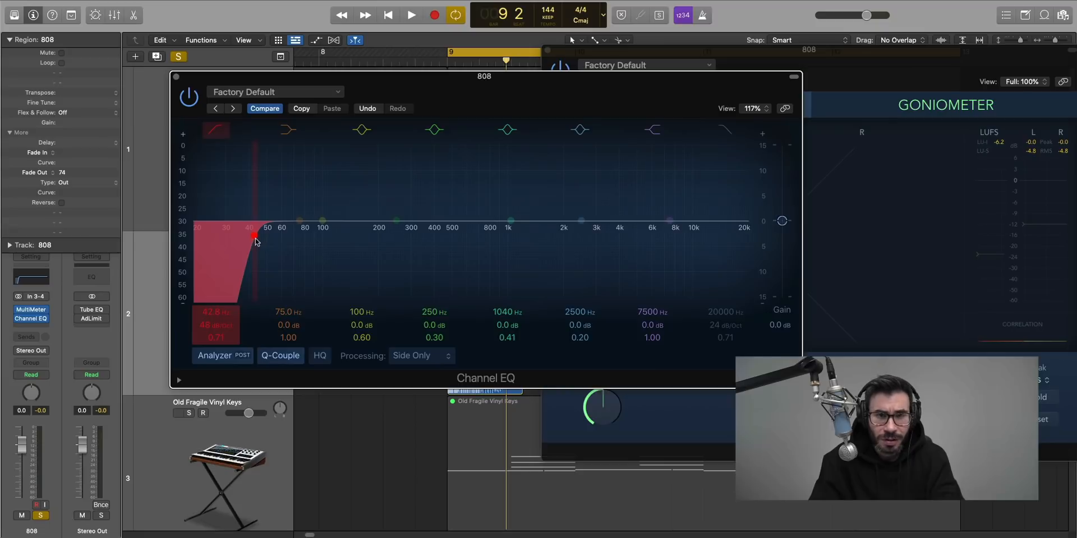
{"action": "left_click_drag", "start_coordinate": [254, 240], "coordinate": [313, 244]}
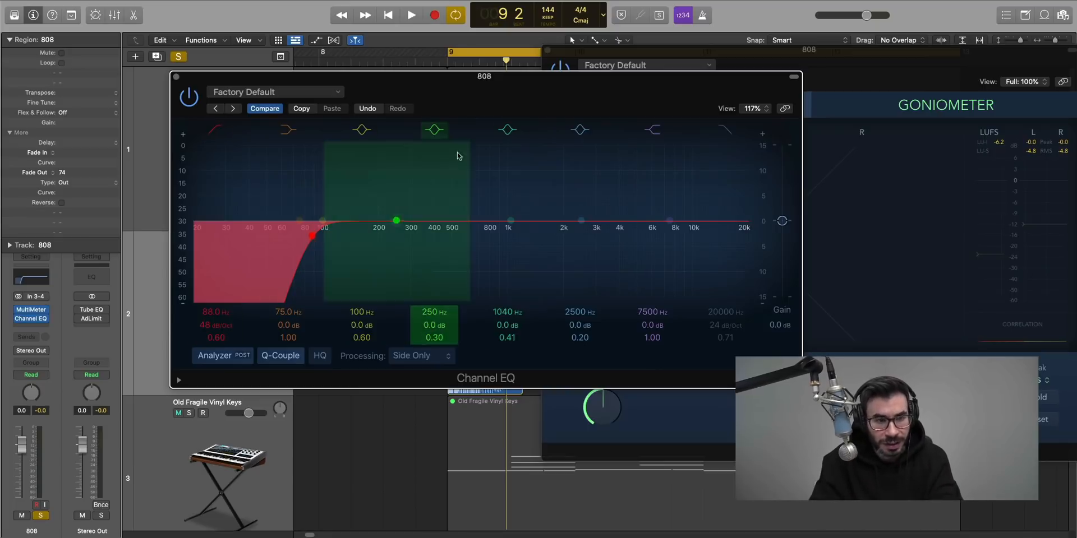
Step: Play the 808, compare it with the Channel EQ bypassed and active, and close the EQ window
{"action": "key", "text": "space"}
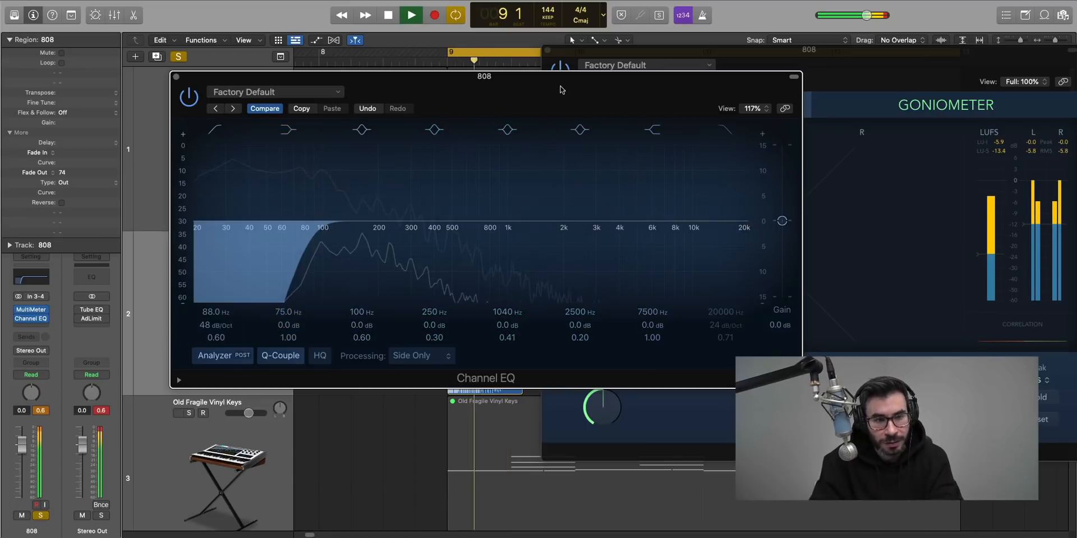
{"action": "left_click", "coordinate": [189, 97]}
{"action": "left_click", "coordinate": [189, 104]}
{"action": "key", "text": "space"}
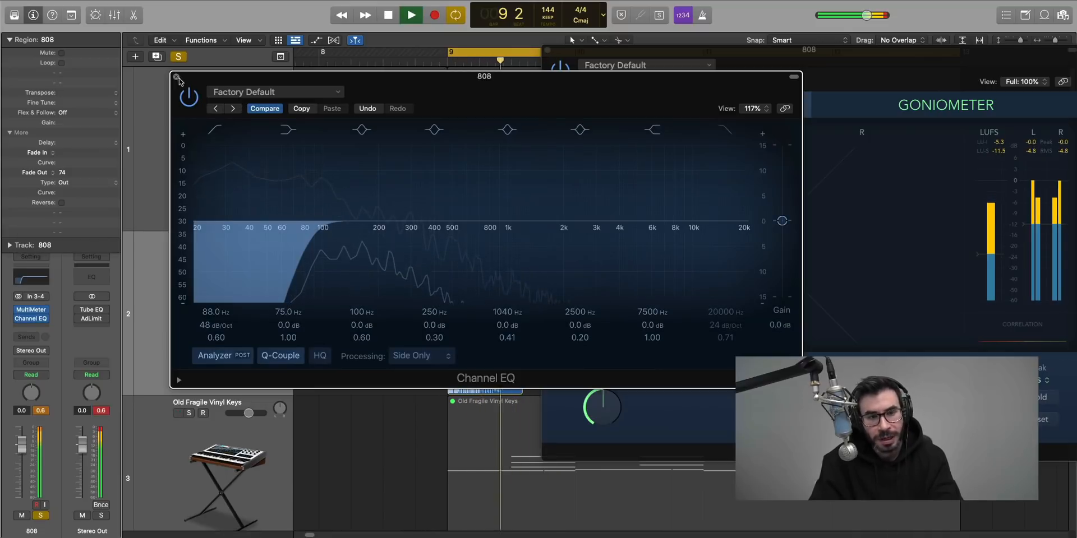
{"action": "left_click", "coordinate": [177, 77]}
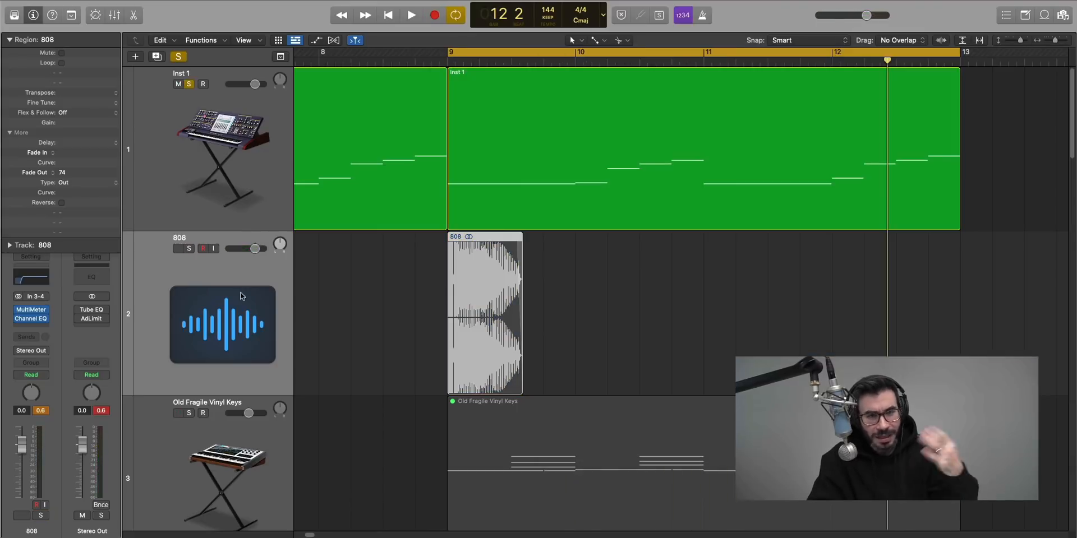
Step: Reopen the Side Only Channel EQ on the Inst 1 track and reposition its window
{"action": "left_click", "coordinate": [217, 157]}
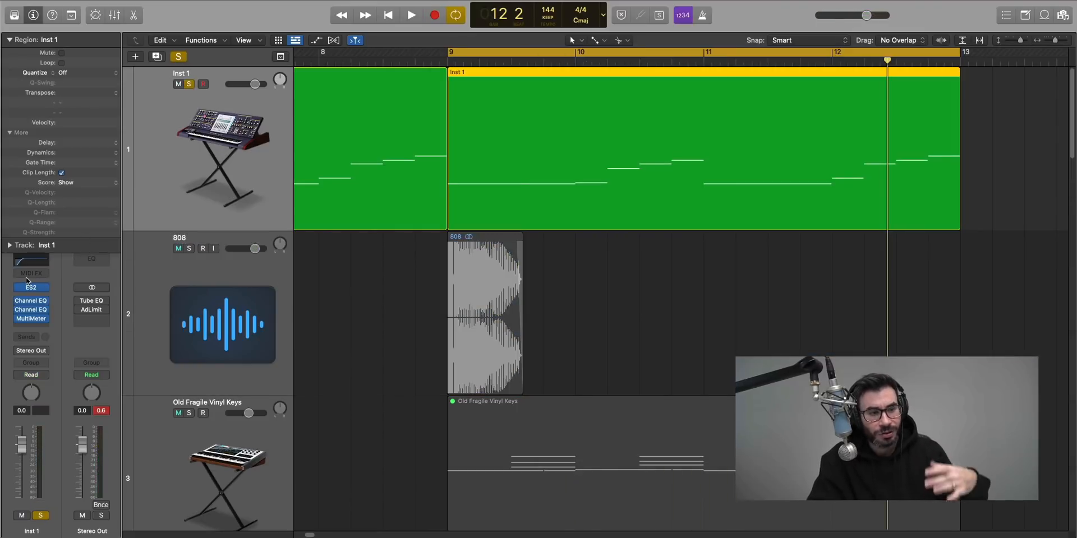
{"action": "left_click", "coordinate": [32, 311]}
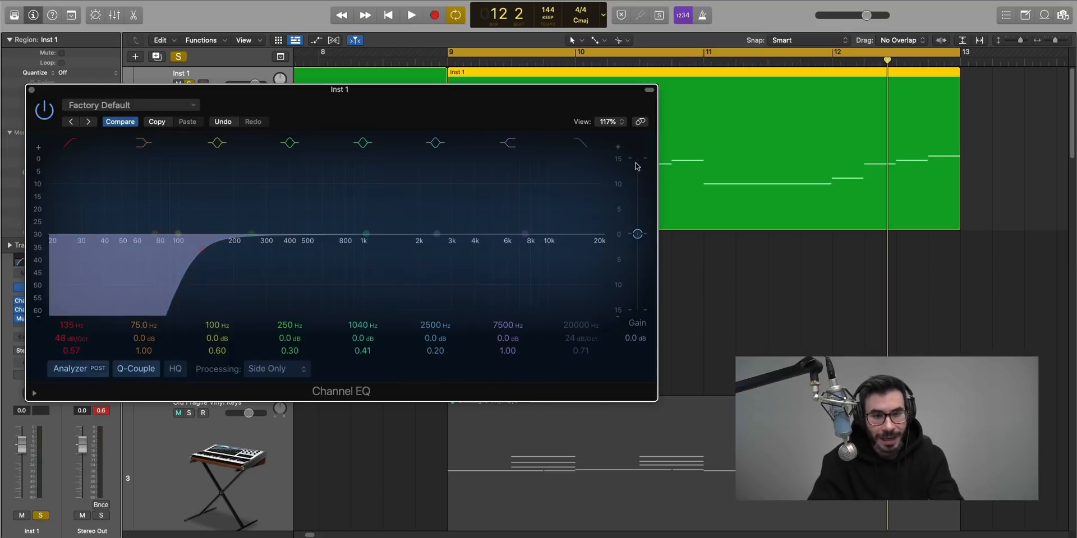
{"action": "left_click_drag", "start_coordinate": [449, 108], "coordinate": [552, 120]}
Step: Sweep Inst 1's side low cut up to 9300 Hz, bring it back to 106 Hz with a Q of 0.51, and close the EQ
{"action": "left_click_drag", "start_coordinate": [303, 280], "coordinate": [525, 273]}
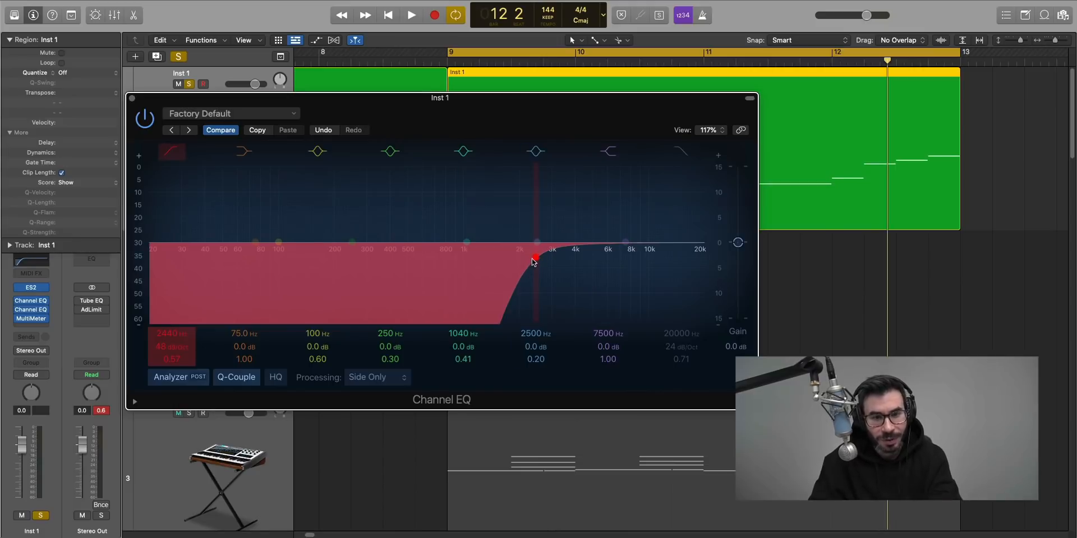
{"action": "left_click_drag", "start_coordinate": [533, 261], "coordinate": [645, 262]}
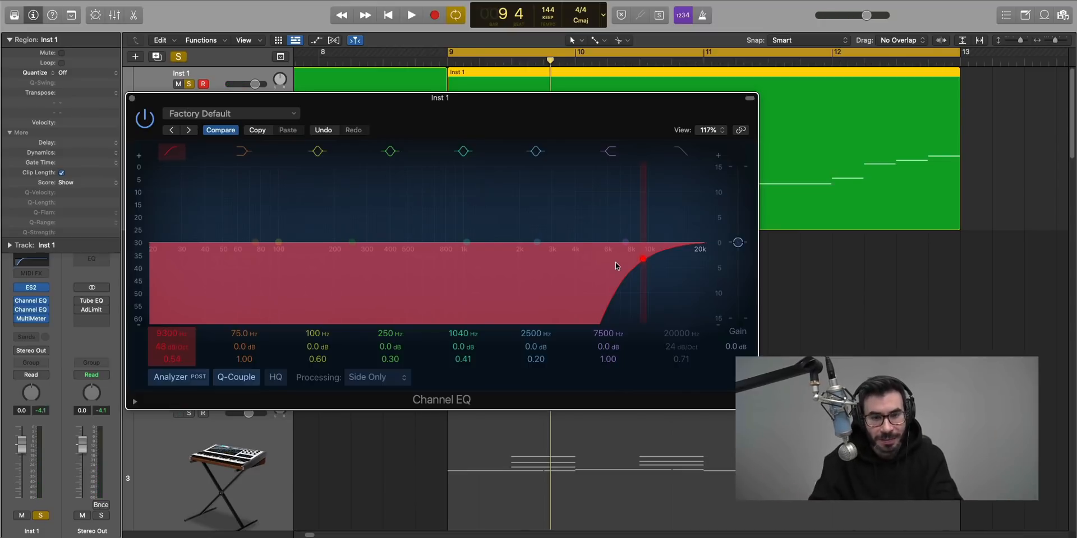
{"action": "left_click_drag", "start_coordinate": [643, 262], "coordinate": [286, 264]}
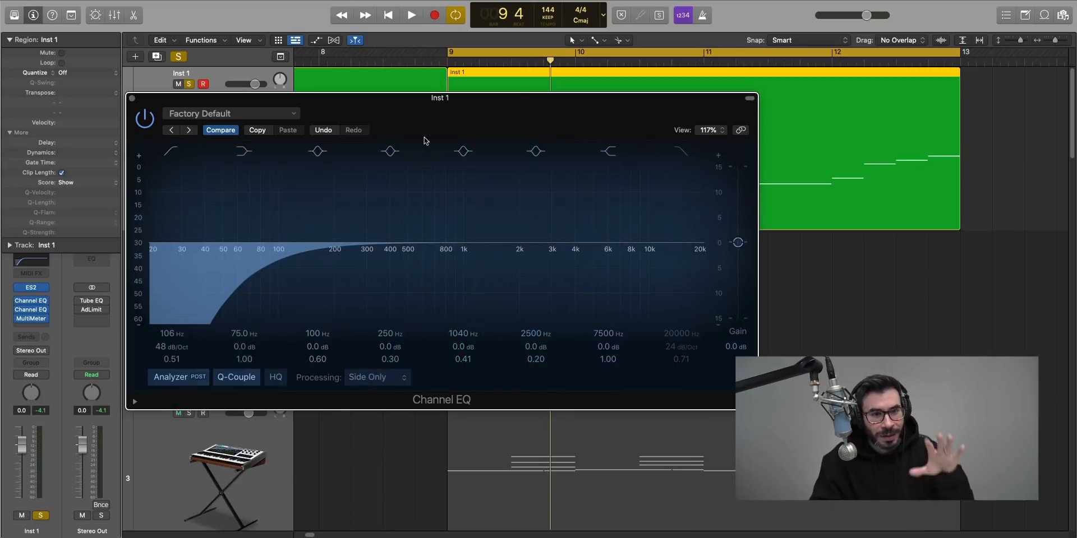
{"action": "left_click_drag", "start_coordinate": [438, 128], "coordinate": [544, 128]}
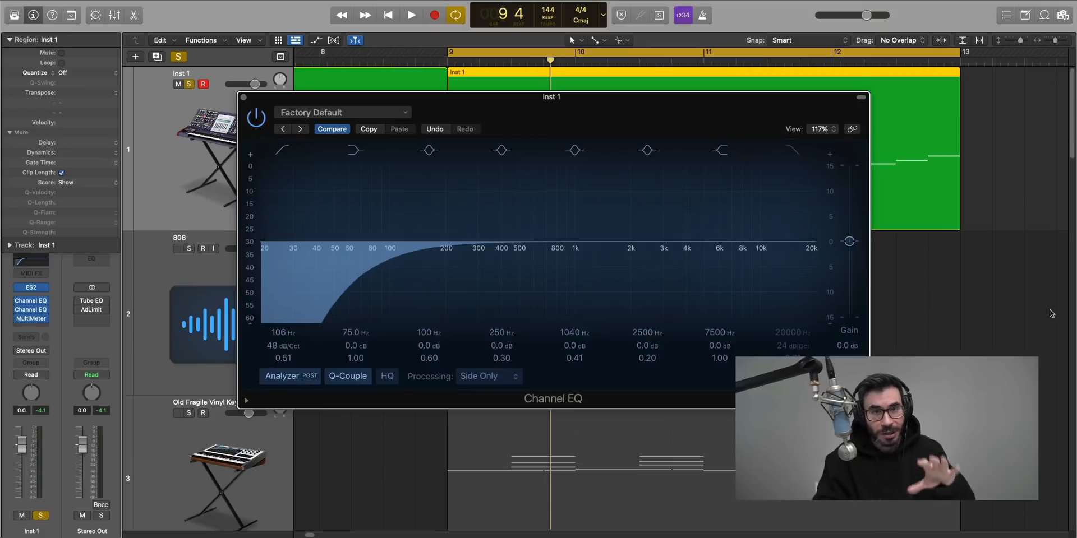
{"action": "left_click", "coordinate": [244, 98]}
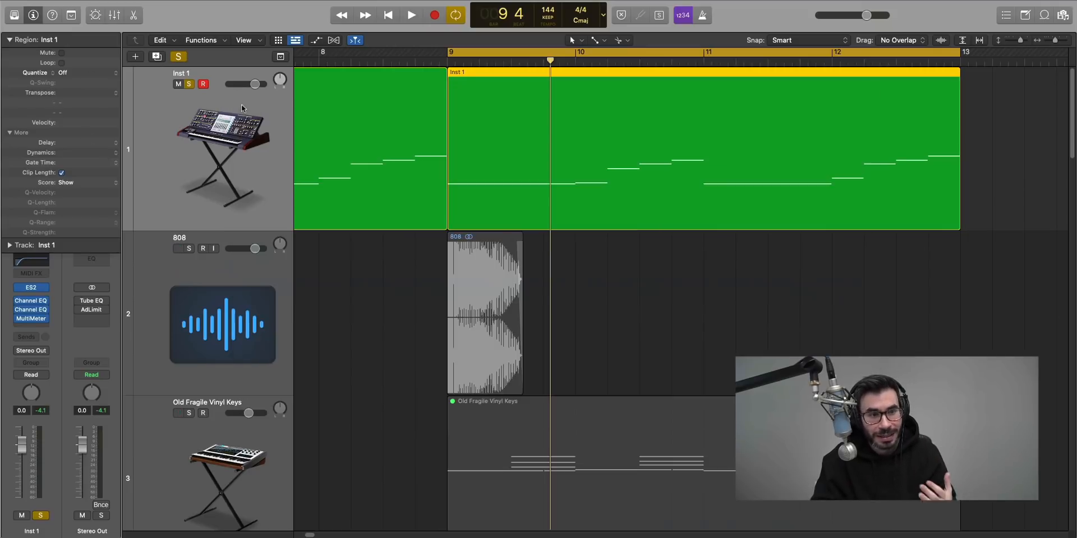
Step: Insert a Linear Phase EQ between the second Channel EQ and the MultiMeter on Inst 1, and close its window
{"action": "left_click", "coordinate": [42, 314]}
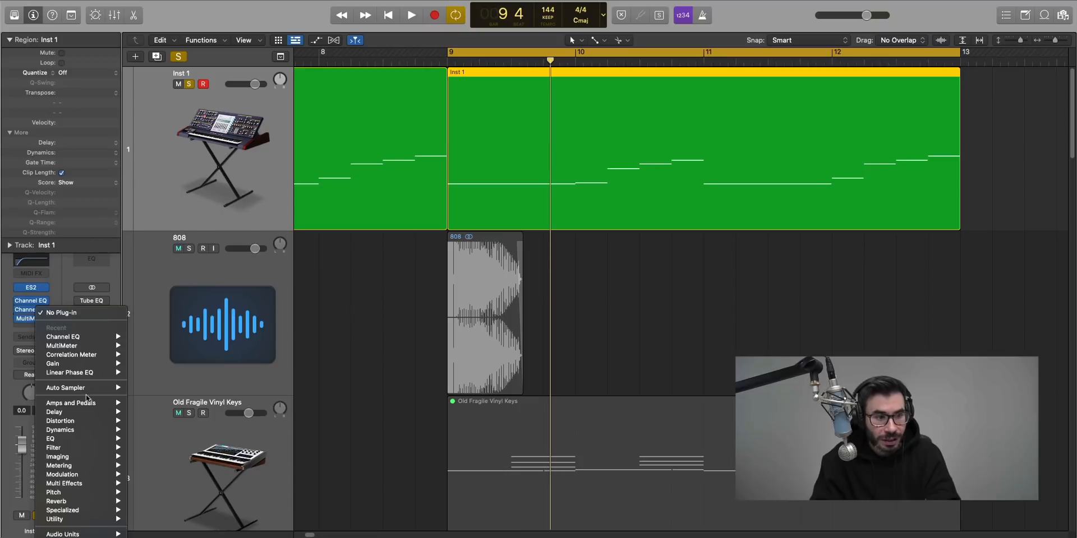
{"action": "mouse_move", "coordinate": [101, 343]}
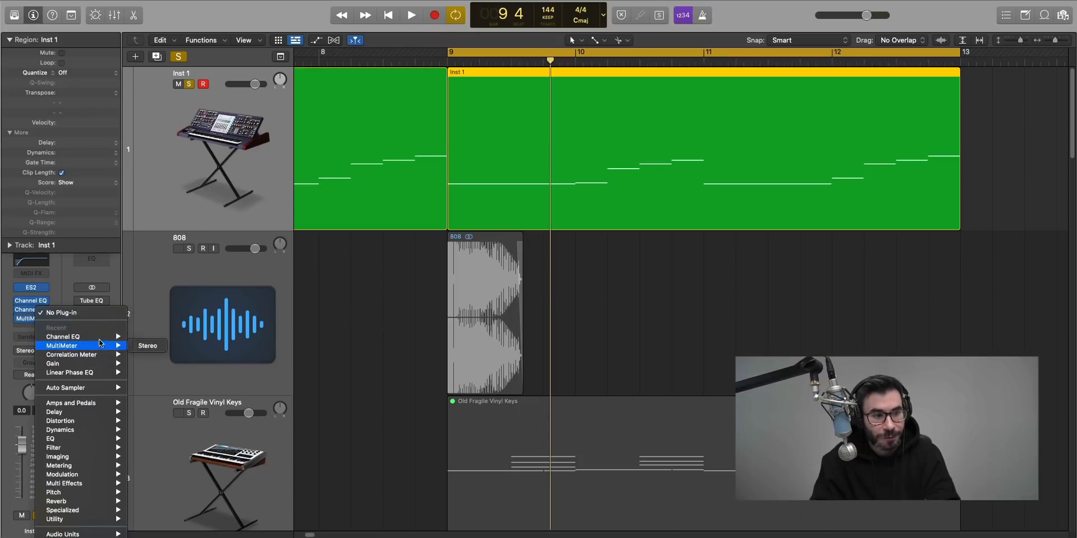
{"action": "mouse_move", "coordinate": [114, 439]}
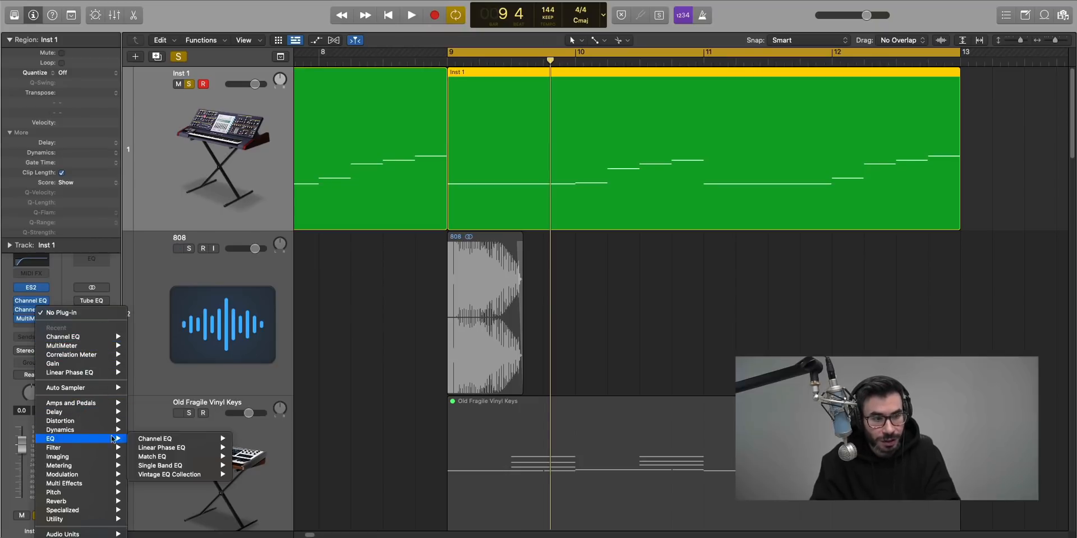
{"action": "mouse_move", "coordinate": [221, 448]}
{"action": "left_click", "coordinate": [260, 450]}
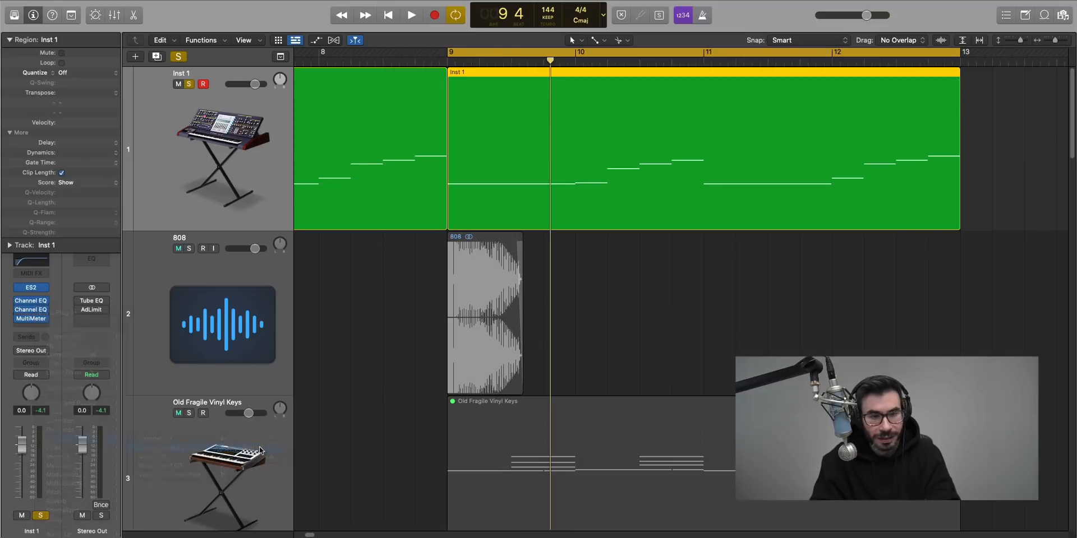
{"action": "left_click_drag", "start_coordinate": [729, 133], "coordinate": [623, 132]}
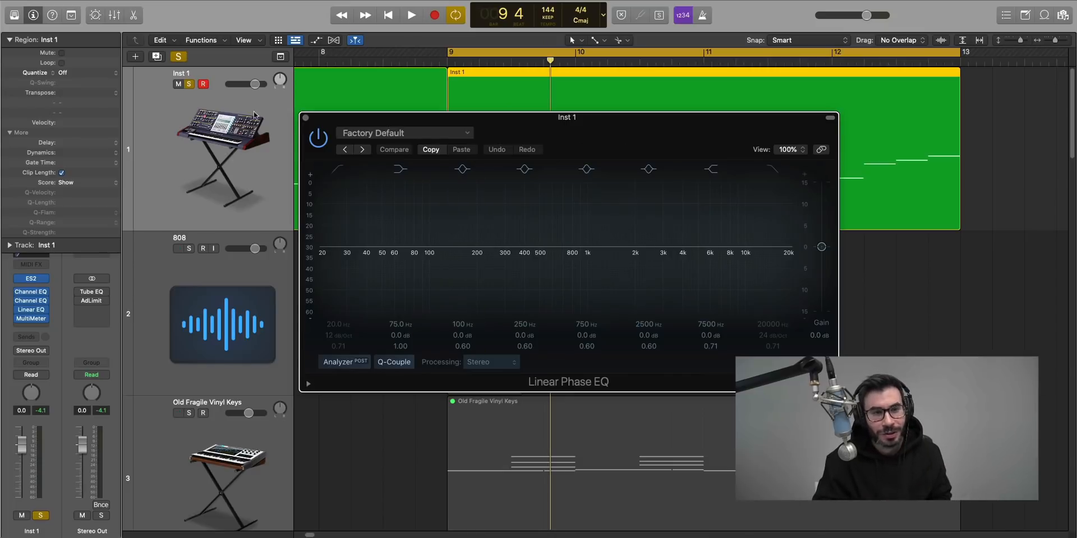
{"action": "left_click", "coordinate": [305, 118]}
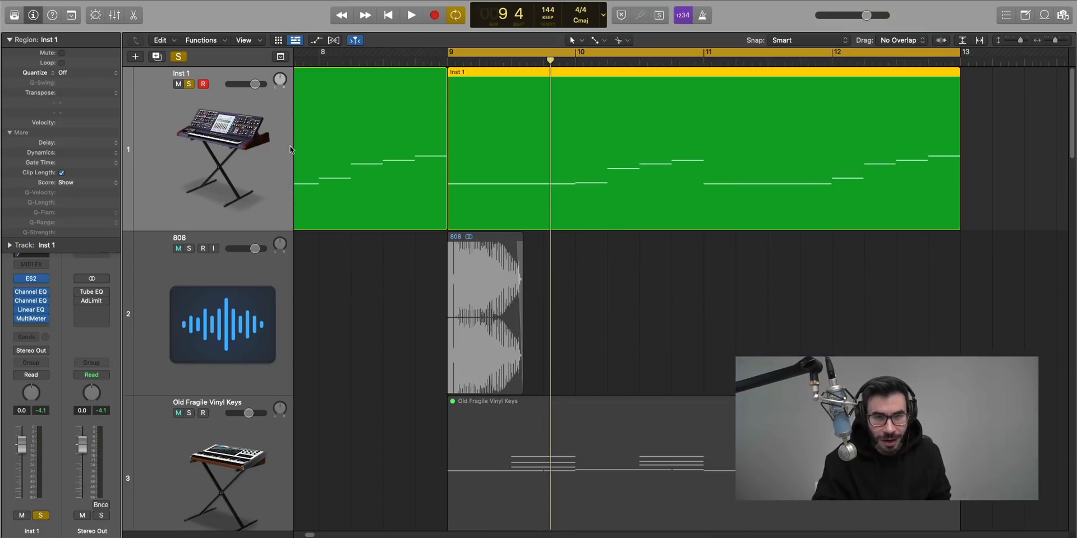